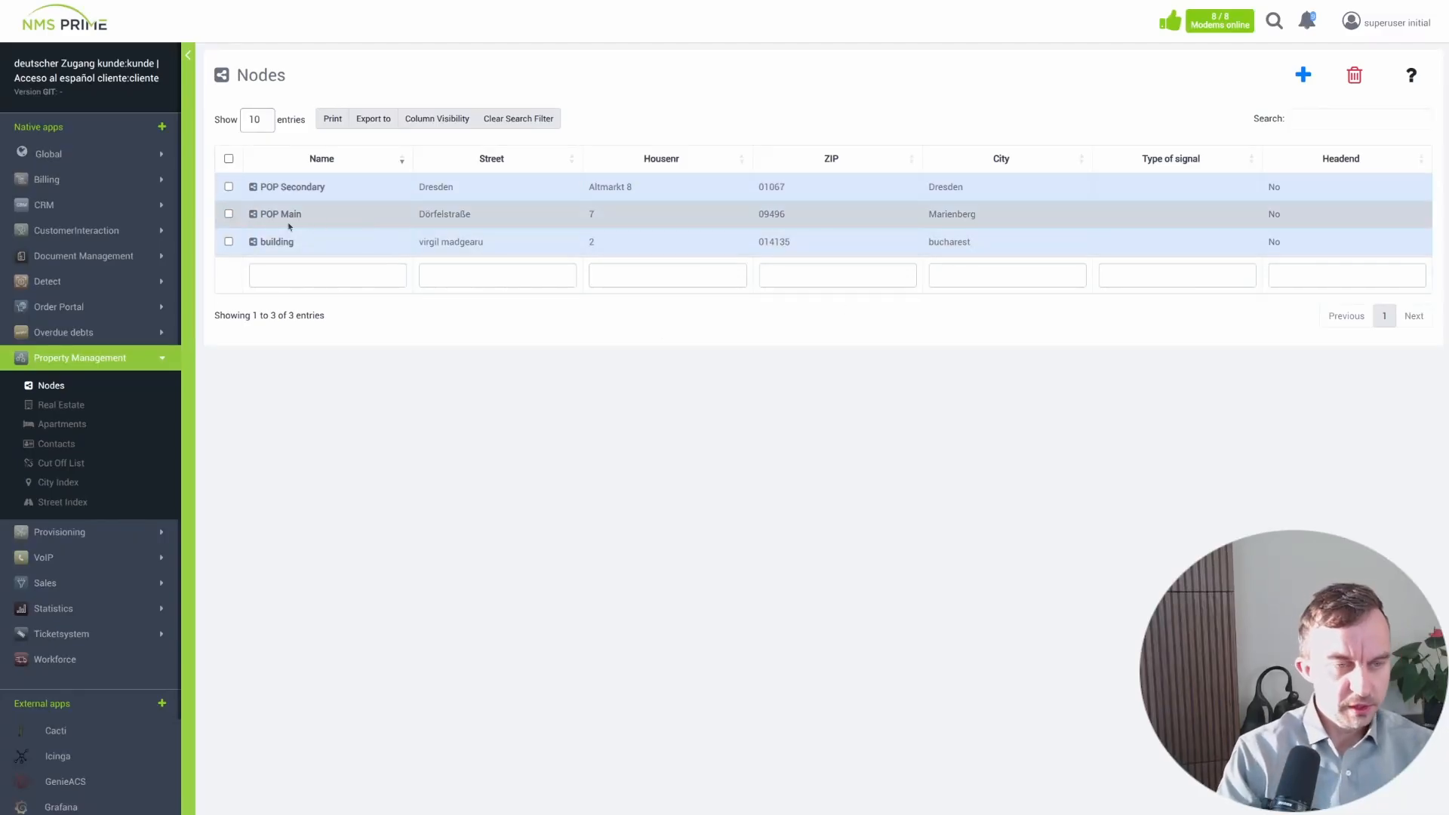
- Open the Marktplatz 47432 Dresden realty from the Real Estate list, review its details, and open its apartment 0/95
{"action": "left_click", "coordinate": [80, 413]}
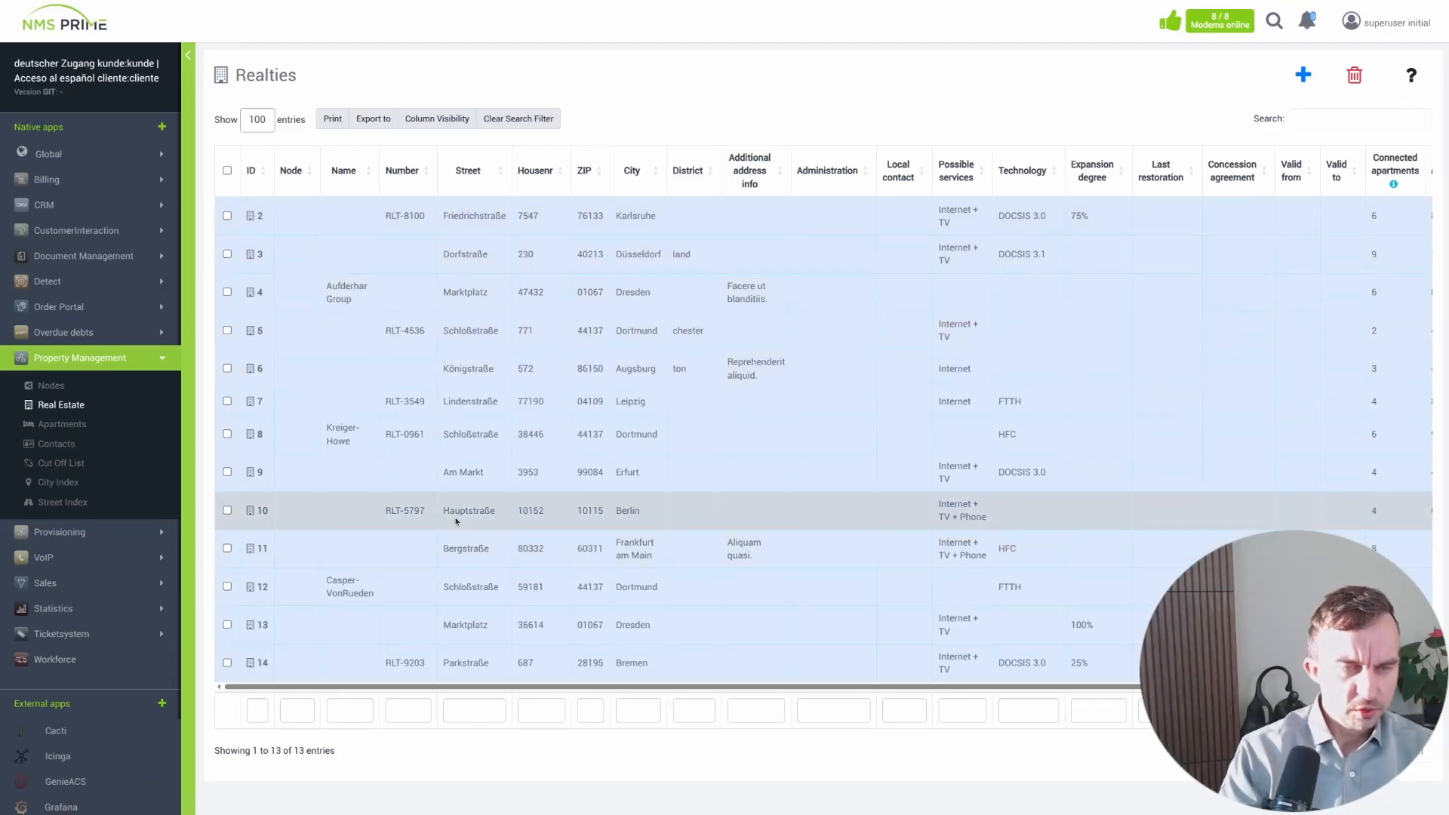
{"action": "left_click", "coordinate": [260, 293]}
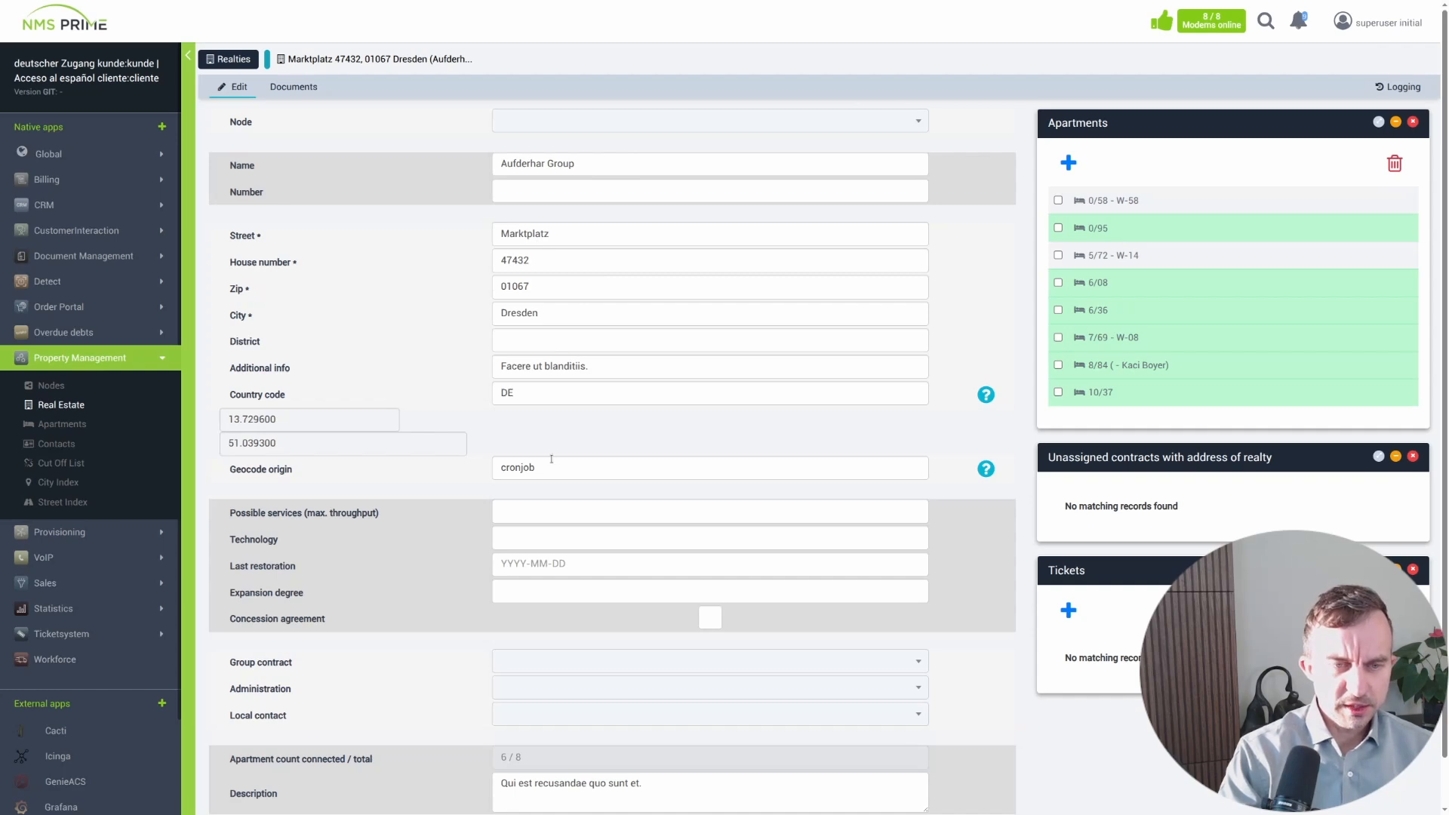
{"action": "scroll", "coordinate": [392, 576], "scroll_direction": "down", "scroll_amount": 2}
{"action": "scroll", "coordinate": [373, 576], "scroll_direction": "up", "scroll_amount": 2}
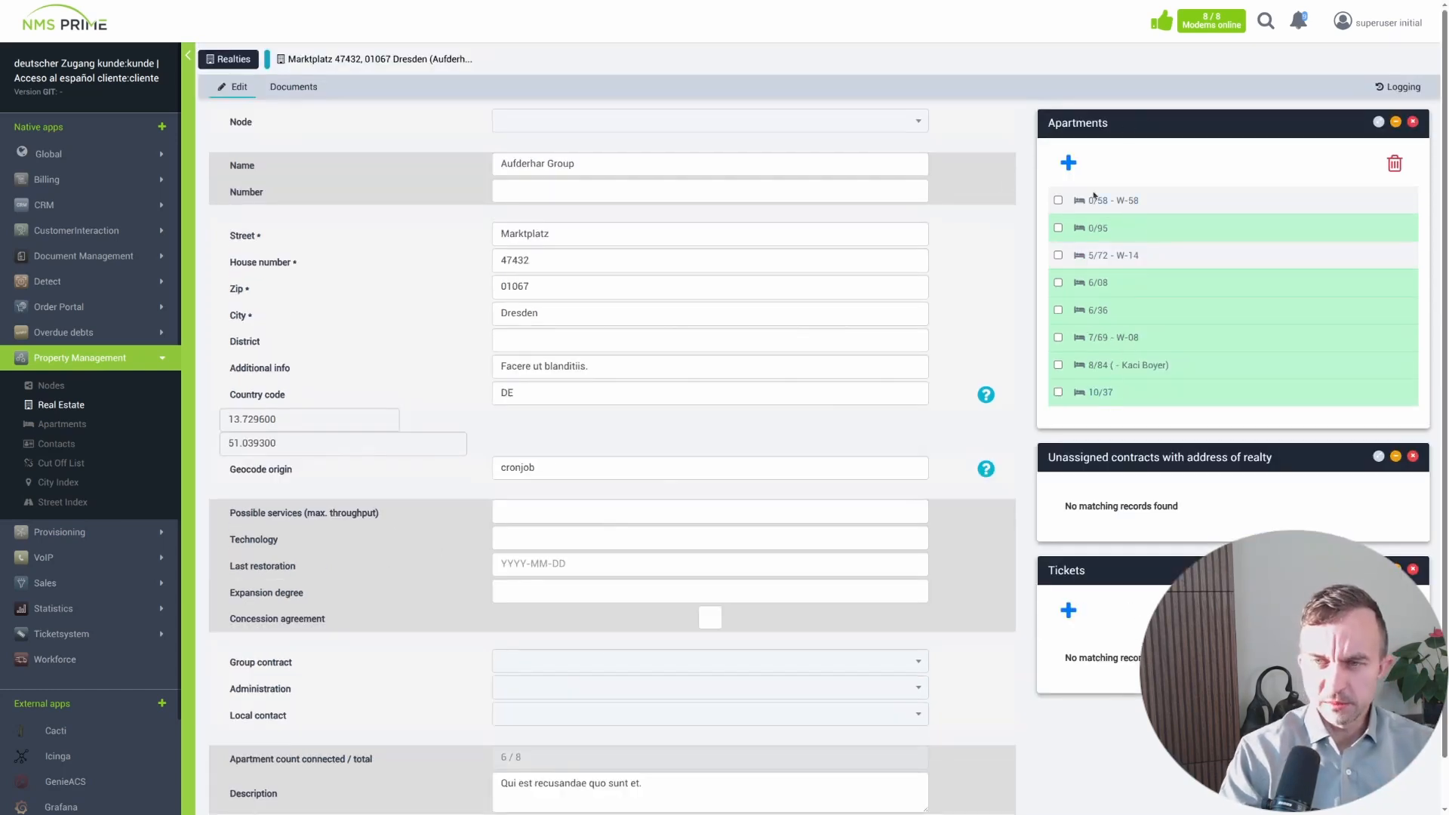
{"action": "left_click", "coordinate": [1099, 229]}
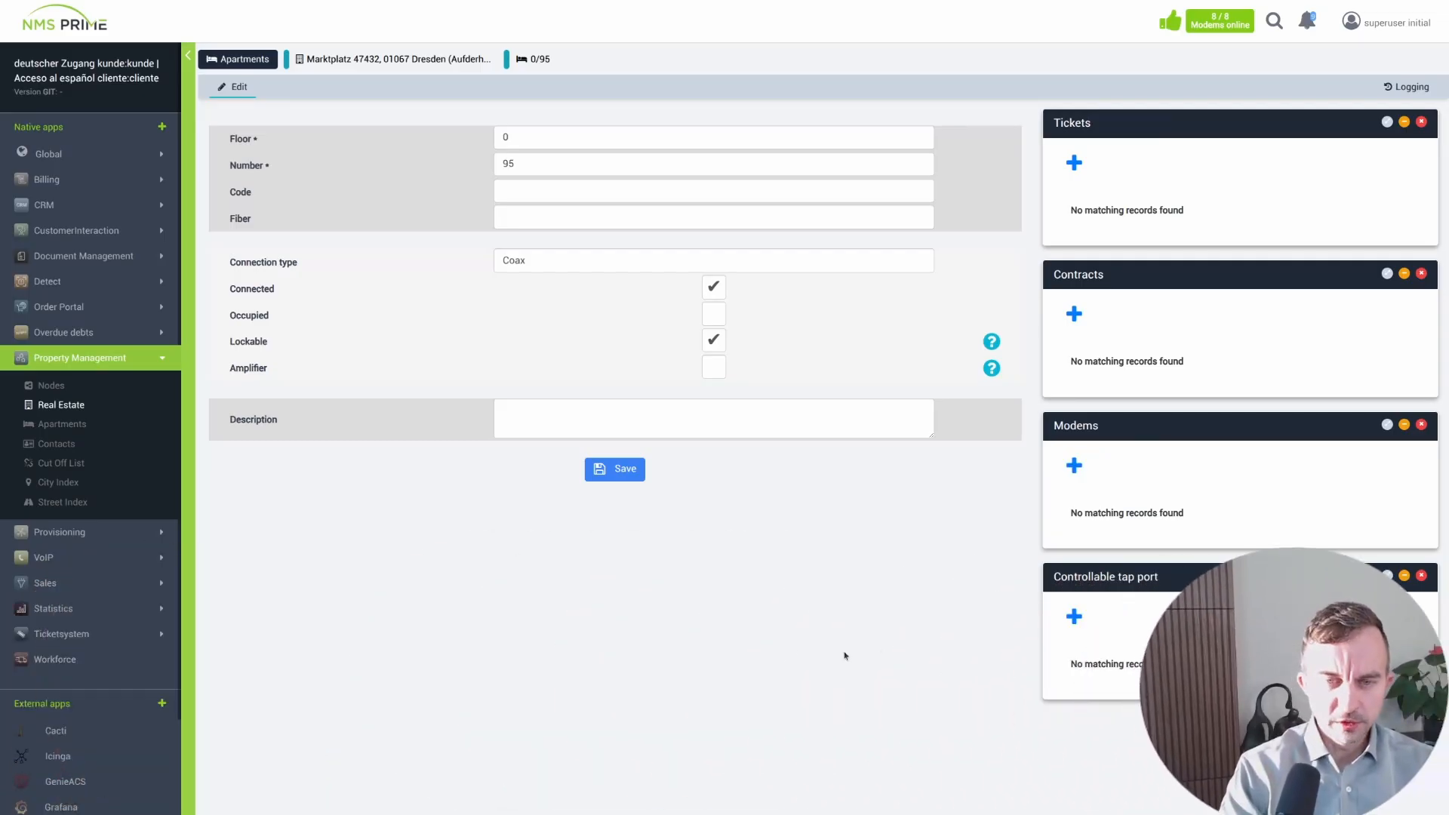
- Open the Apartments list, enlarge the page view, and open the first Friedrichstraße apartment in Karlsruhe
{"action": "left_click", "coordinate": [57, 424]}
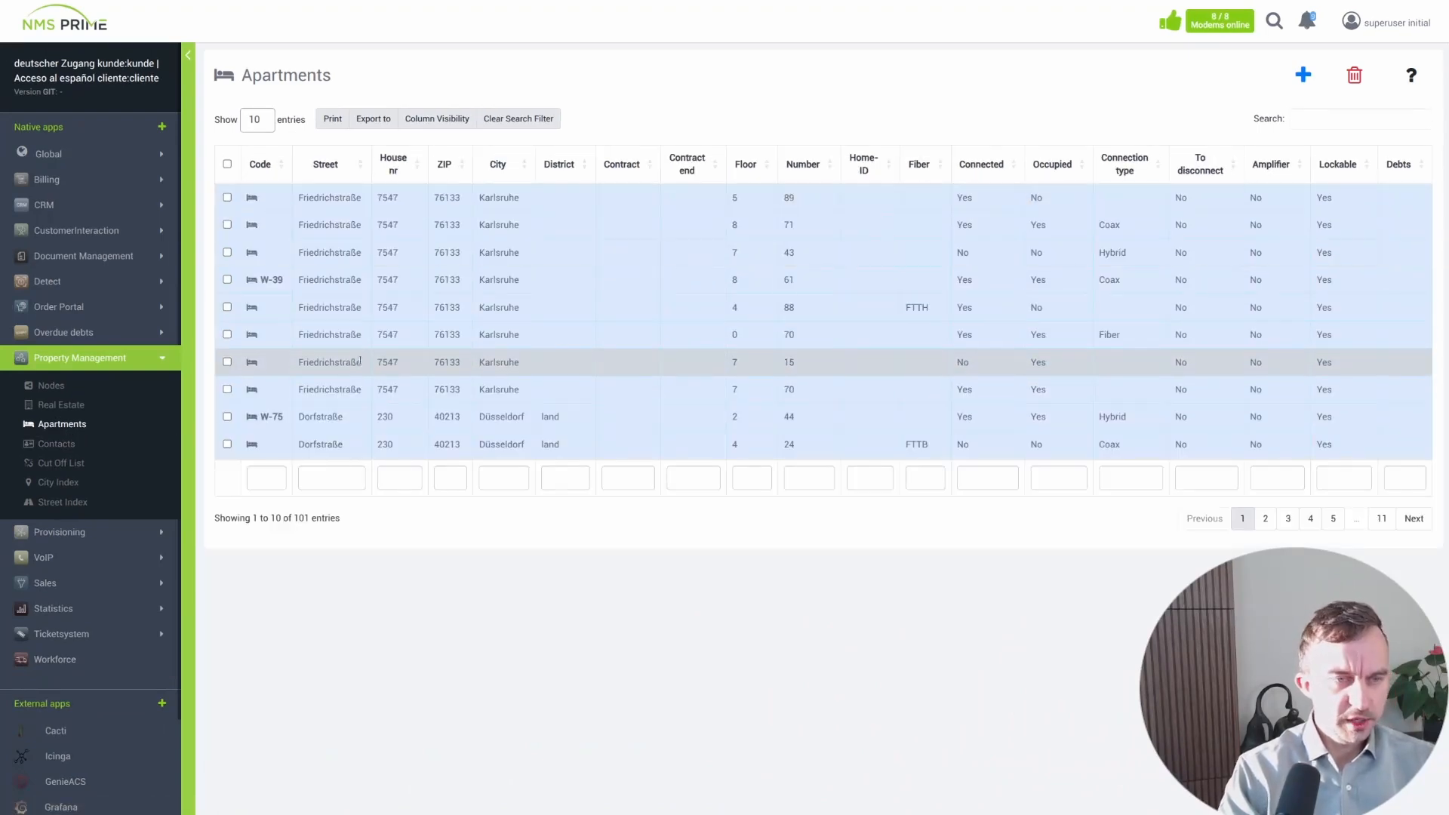
{"action": "key", "text": "ctrl+plus"}
{"action": "key", "text": "ctrl+plus"}
{"action": "key", "text": "ctrl+plus"}
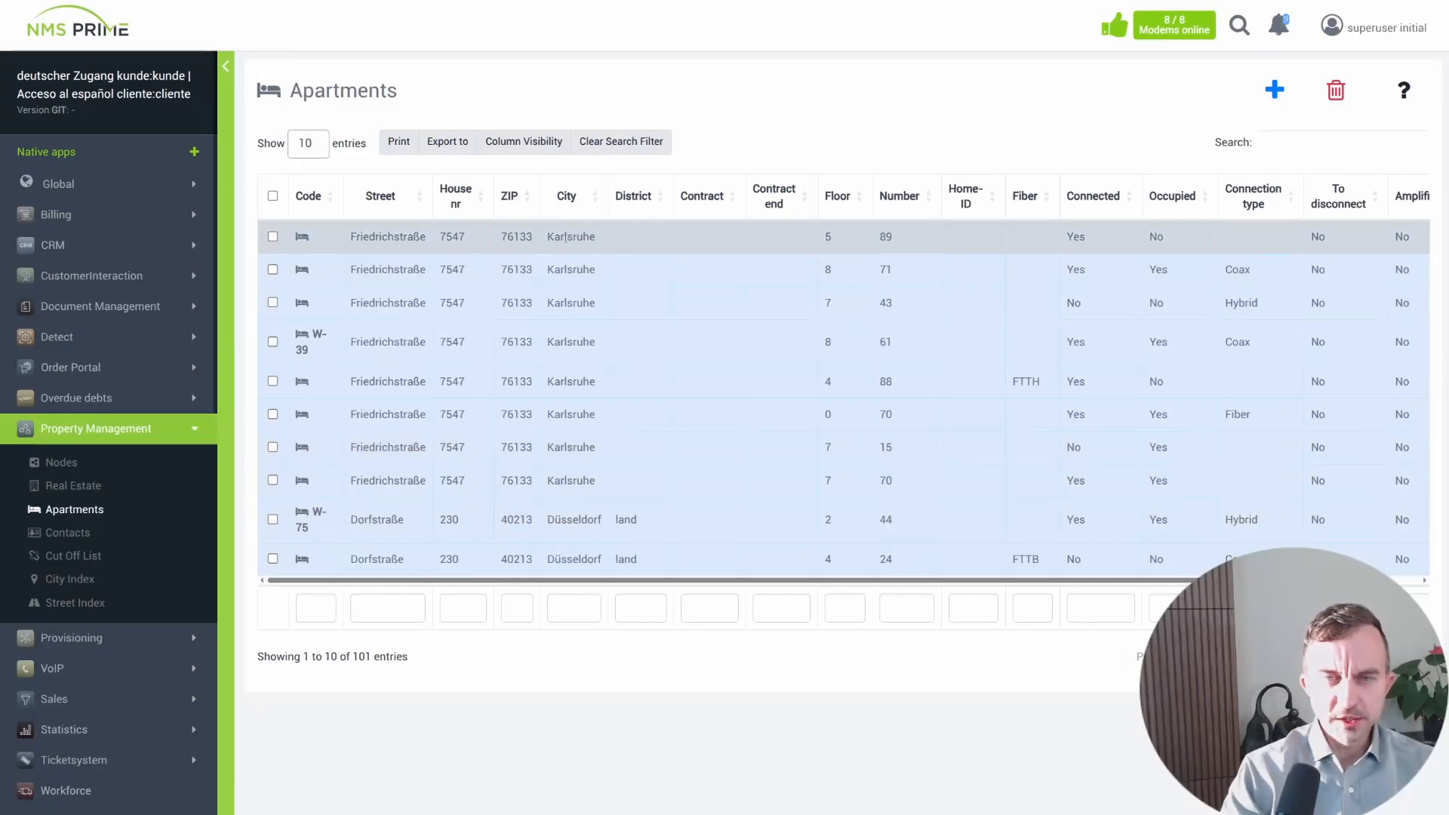
{"action": "left_click", "coordinate": [566, 236]}
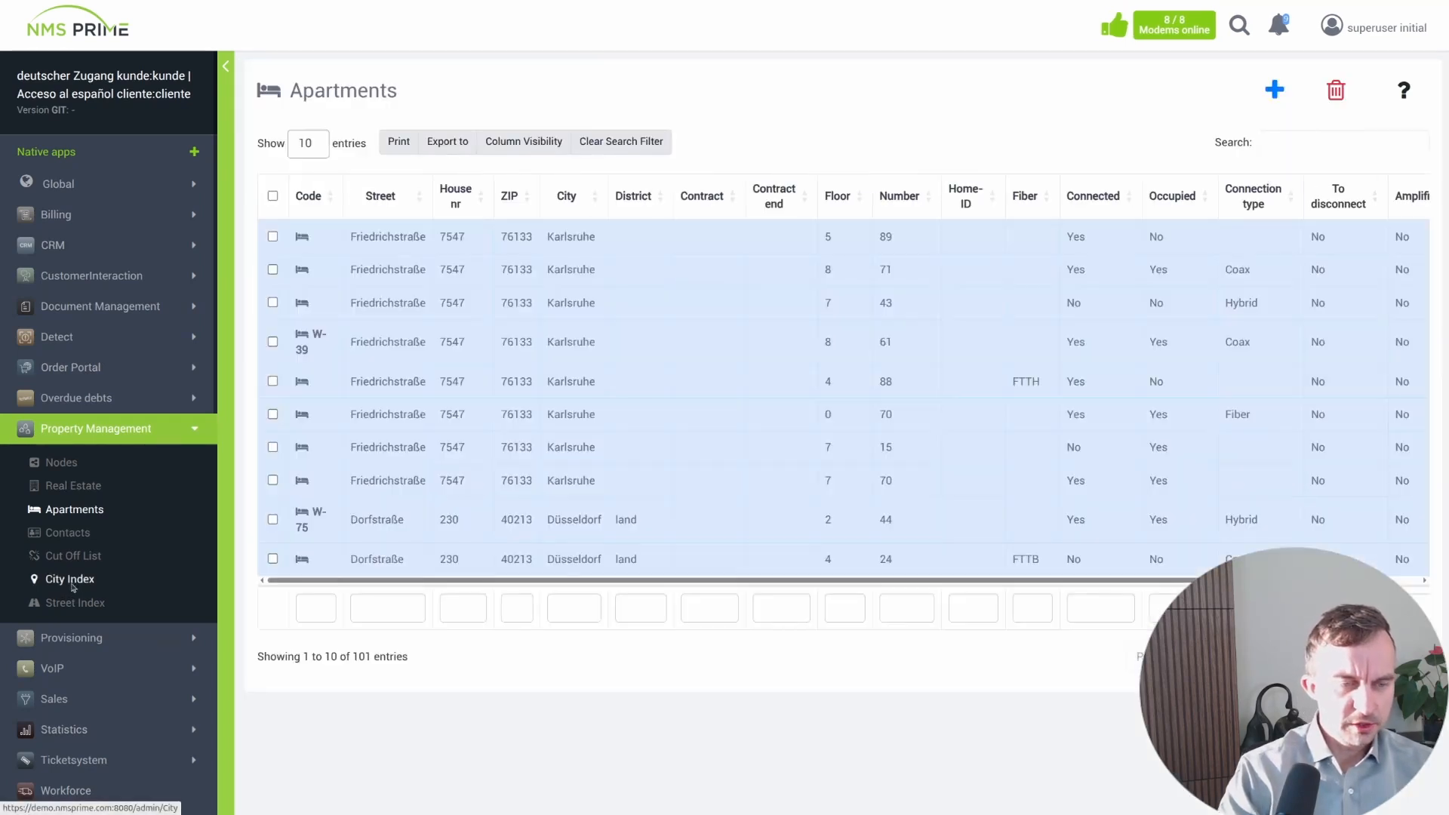
- Browse the City Index, Street Index and Real Estate lists of property management
{"action": "left_click", "coordinate": [73, 581]}
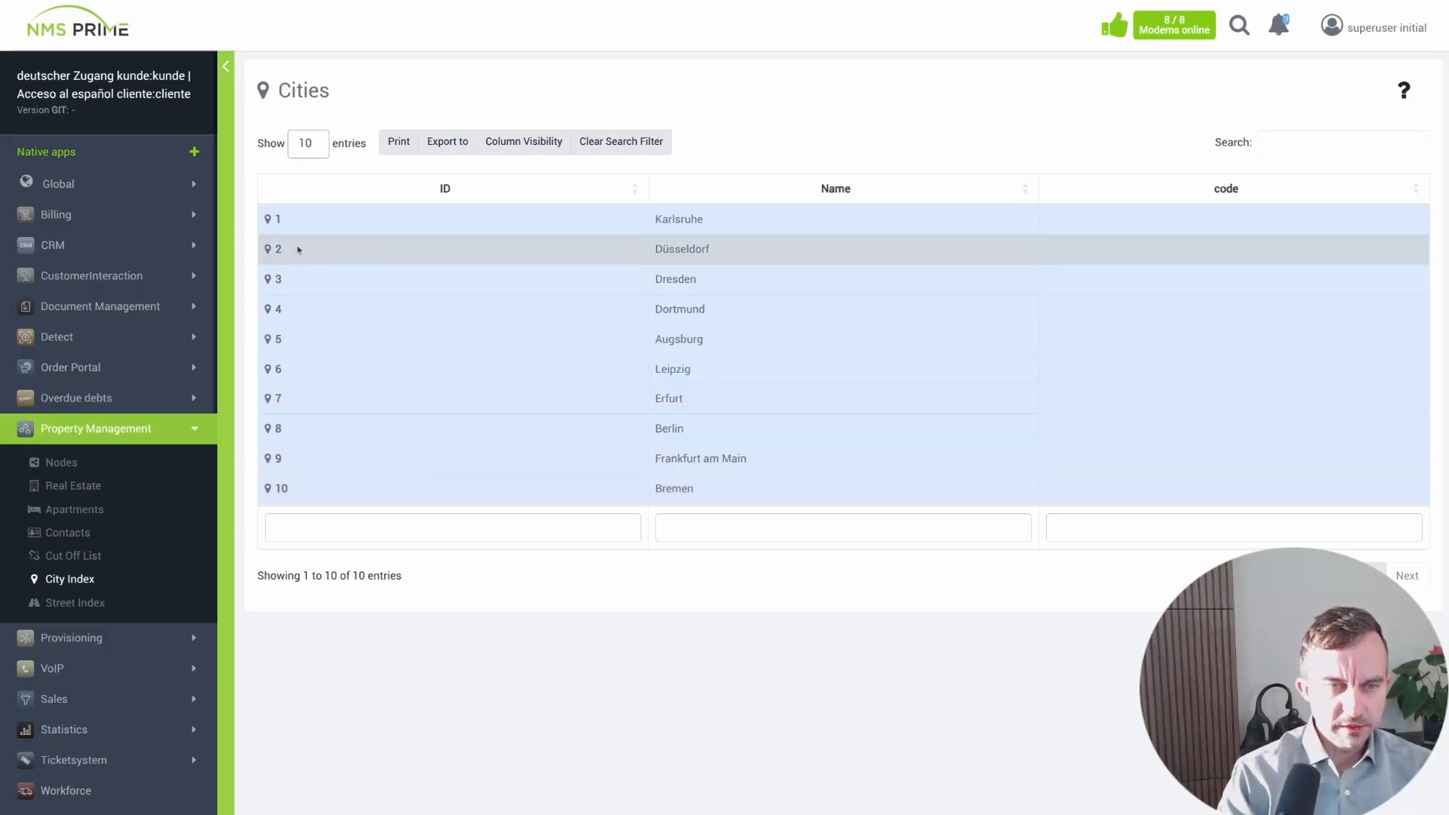
{"action": "left_click", "coordinate": [74, 603]}
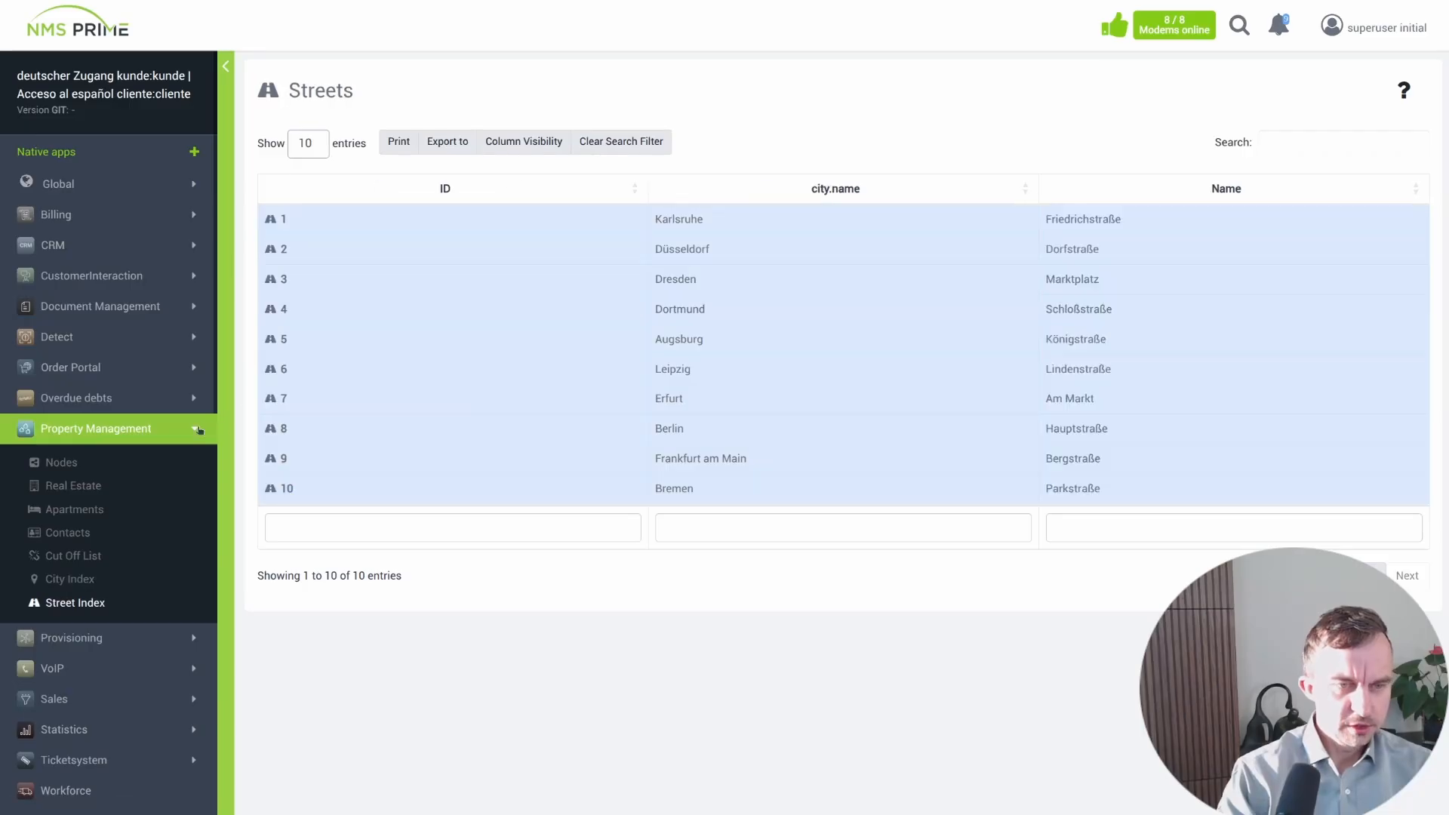
{"action": "left_click", "coordinate": [84, 489]}
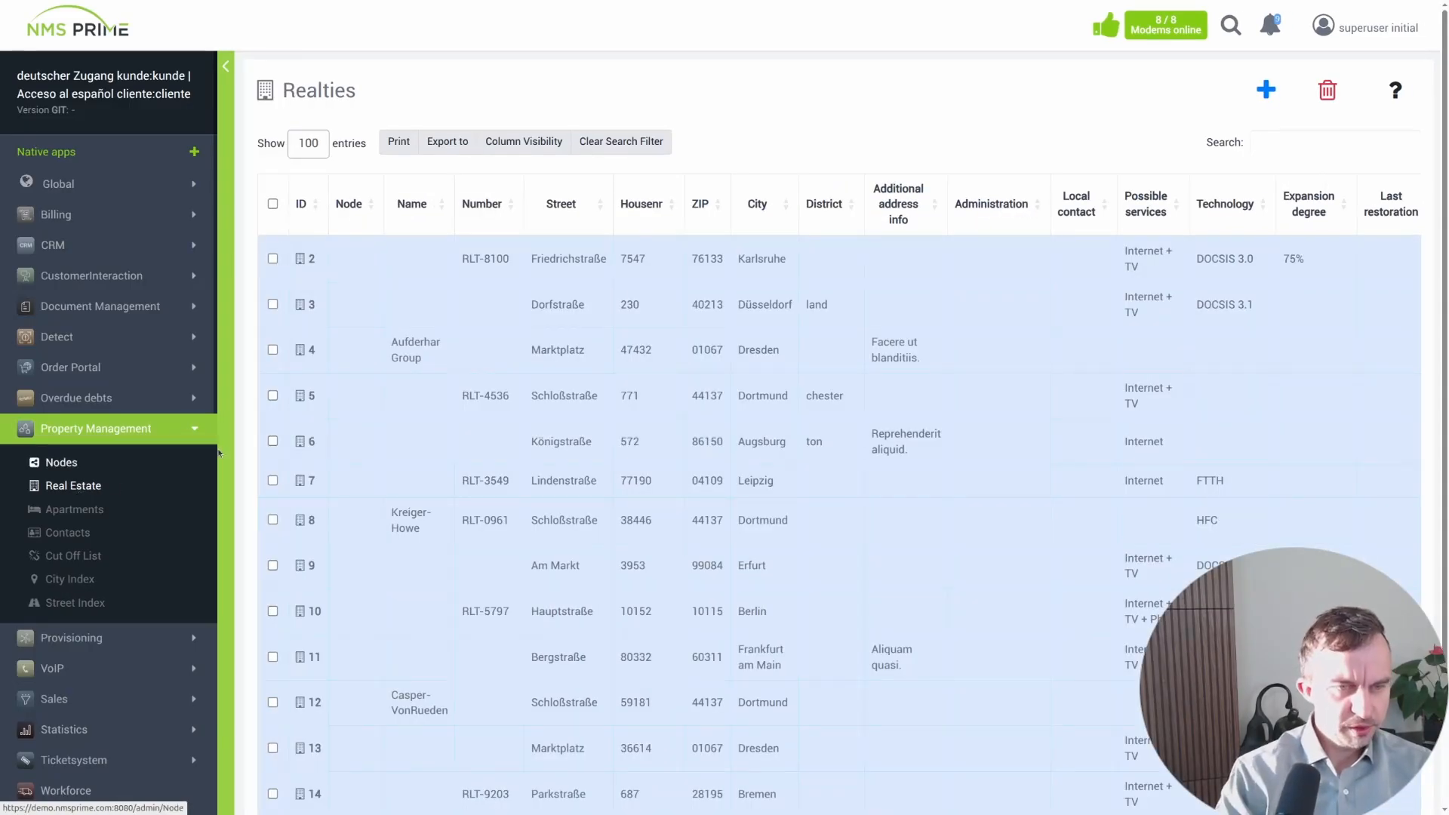
{"action": "left_click", "coordinate": [195, 430]}
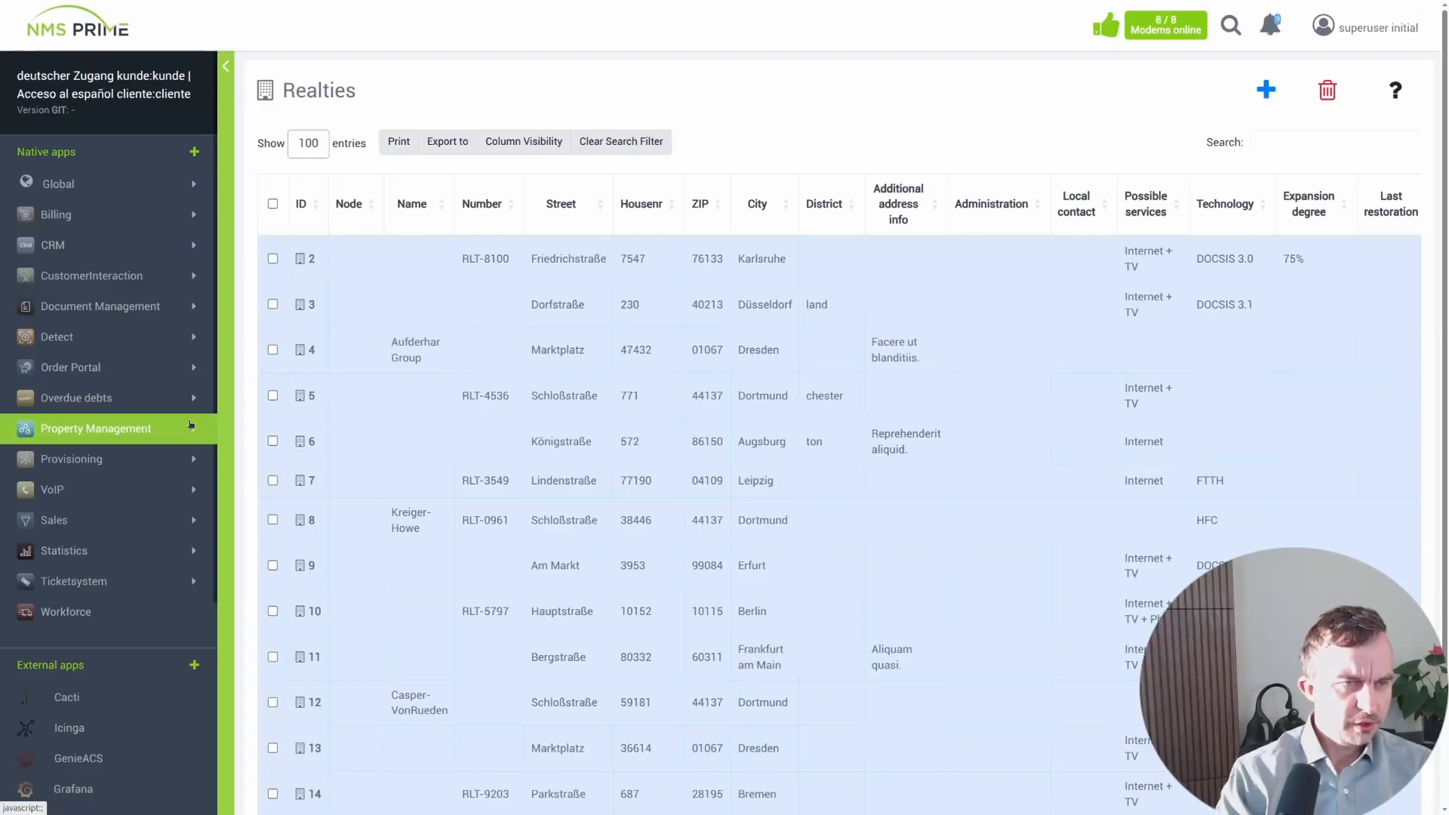
{"action": "left_click", "coordinate": [68, 245]}
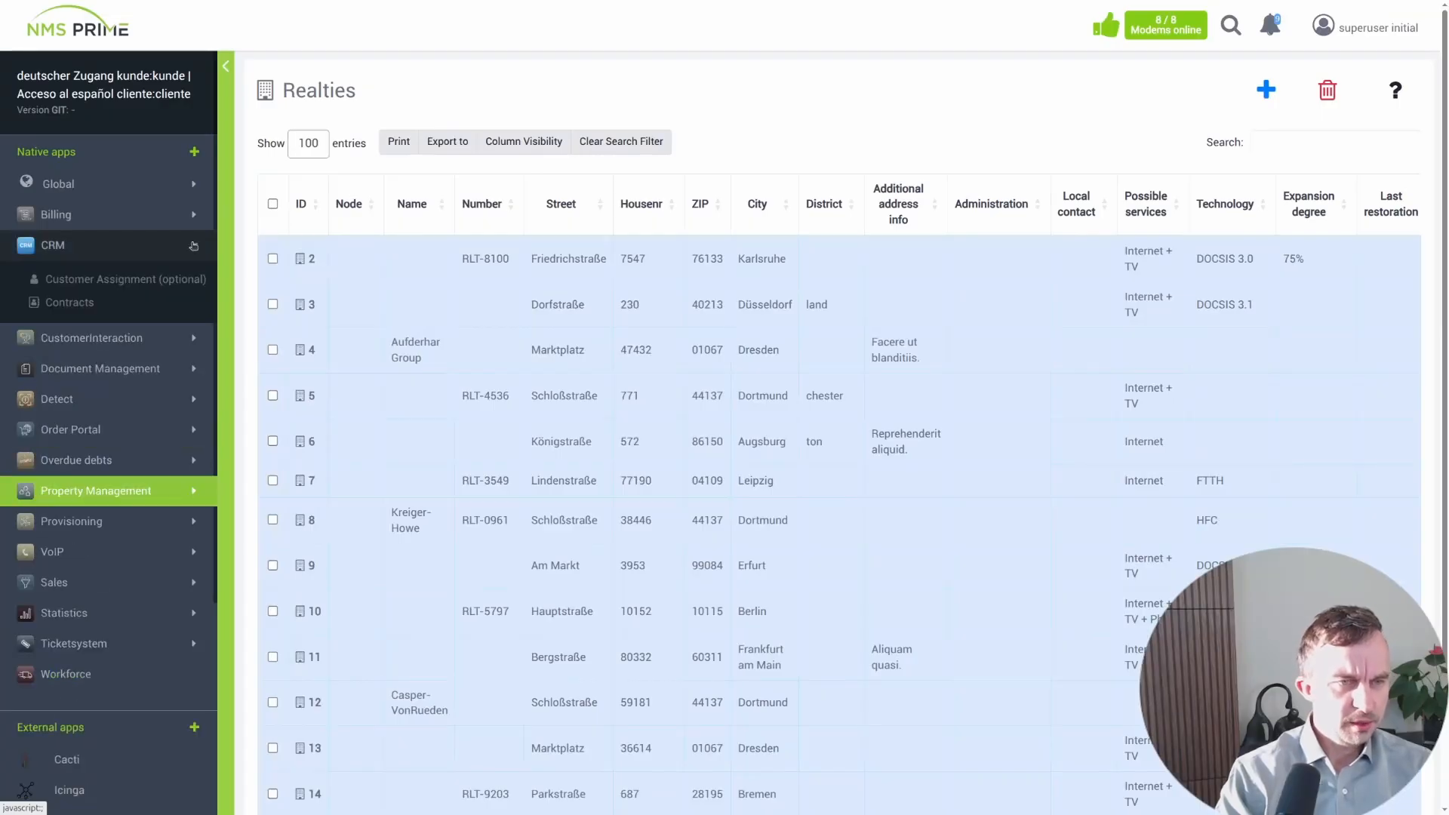
{"action": "left_click", "coordinate": [78, 306]}
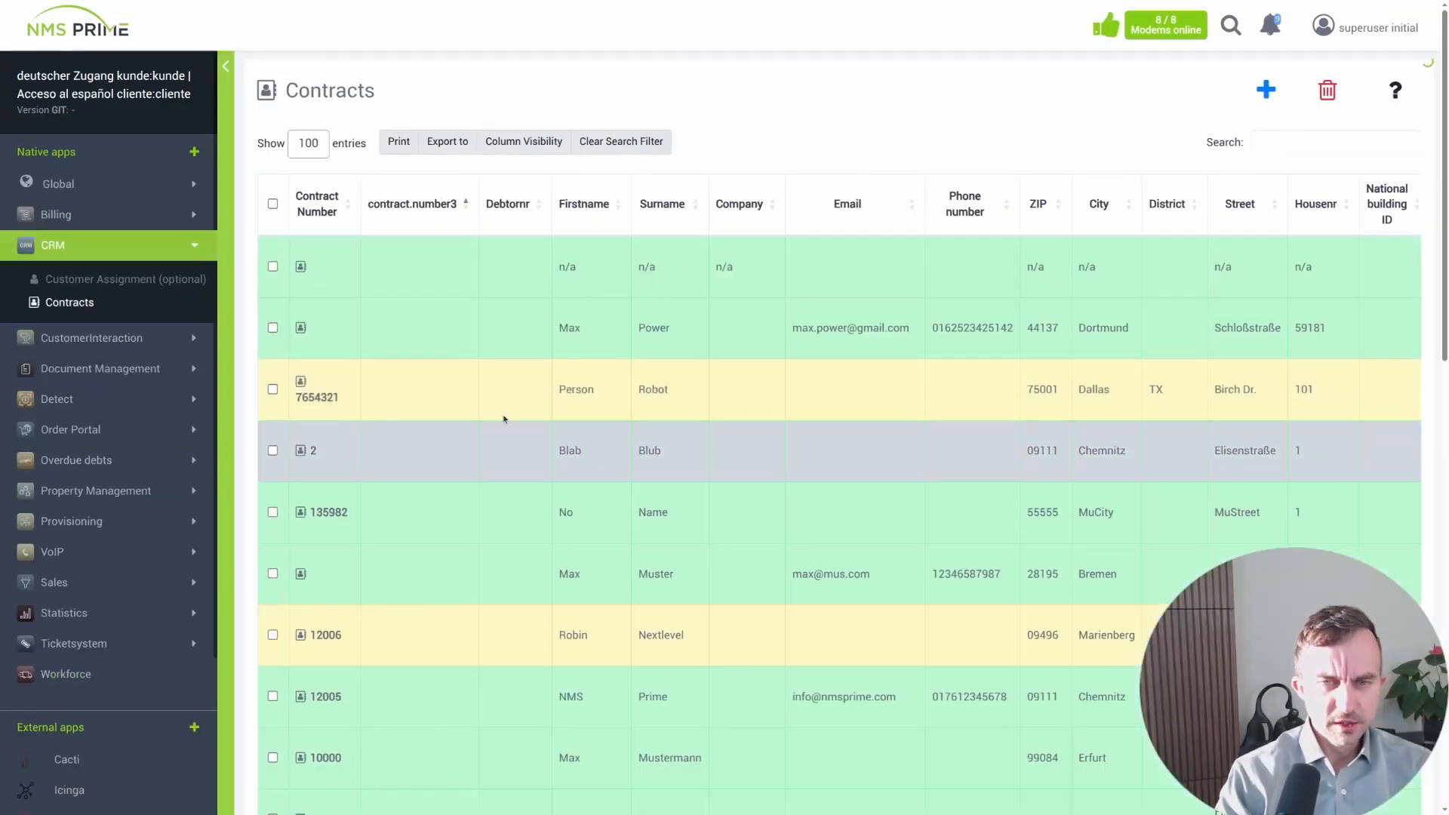
{"action": "left_click", "coordinate": [300, 328]}
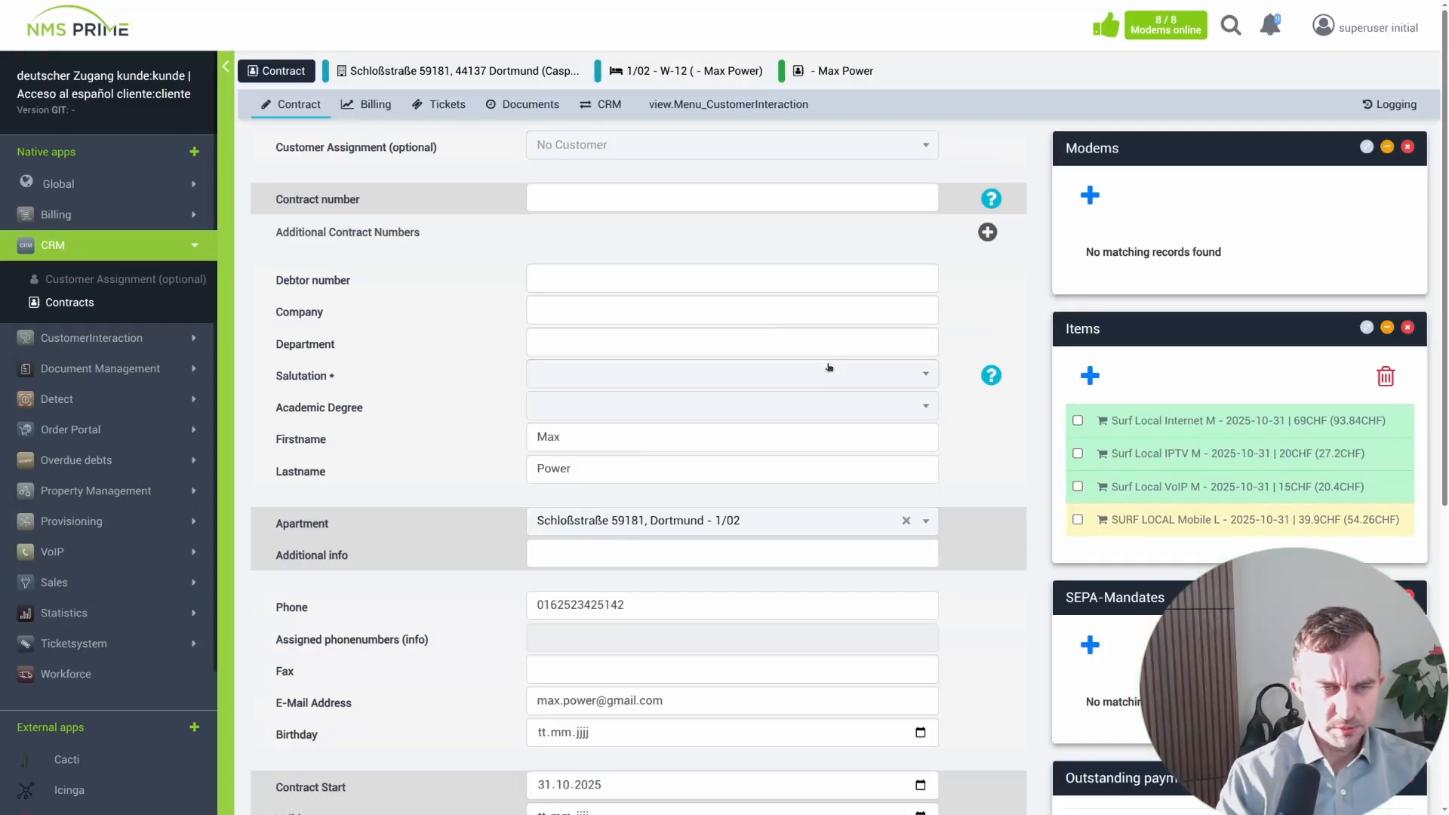
{"action": "scroll", "coordinate": [383, 403], "scroll_direction": "down", "scroll_amount": 3}
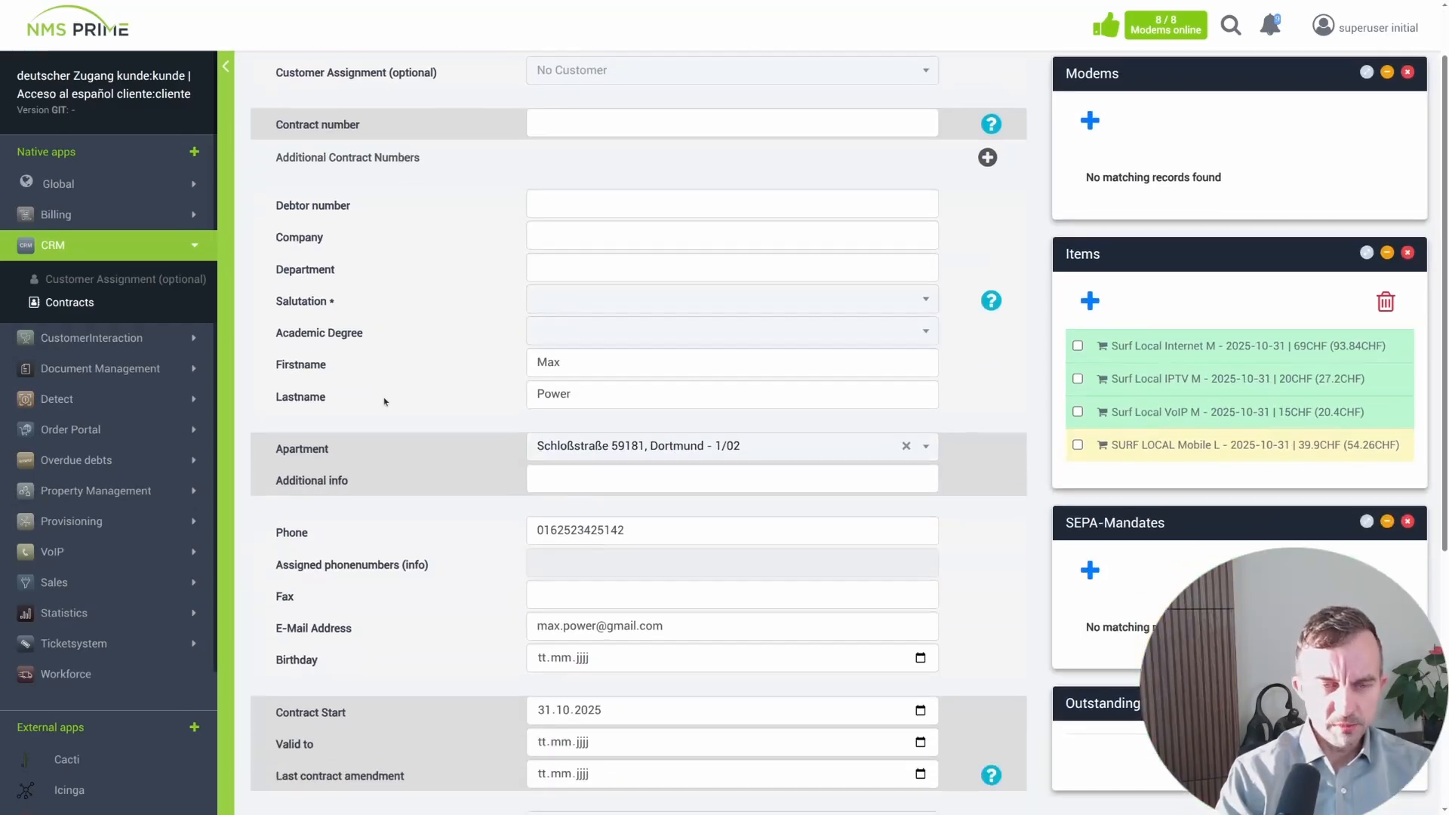
{"action": "scroll", "coordinate": [385, 399], "scroll_direction": "down", "scroll_amount": 2}
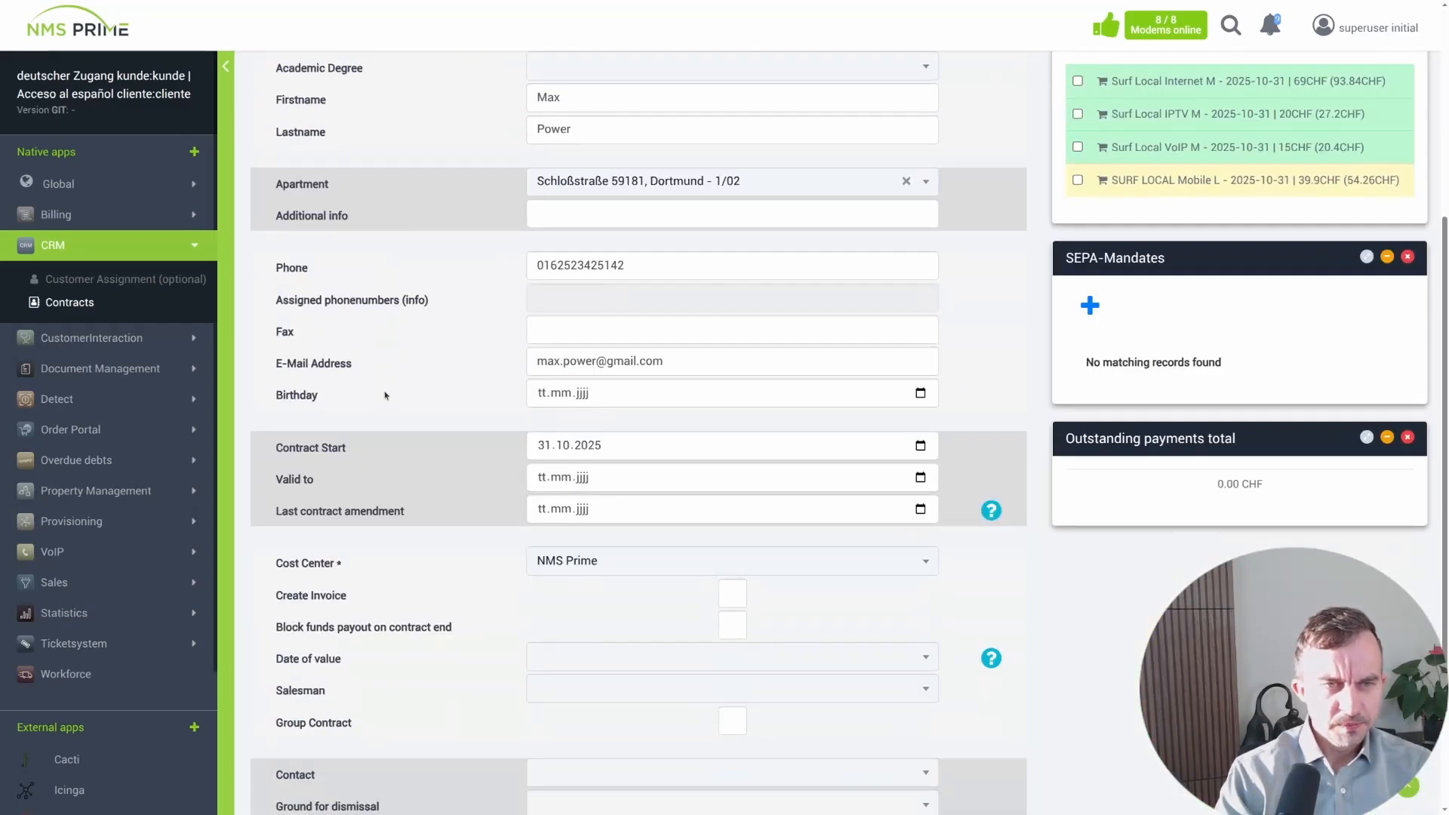
{"action": "scroll", "coordinate": [693, 399], "scroll_direction": "up", "scroll_amount": 3}
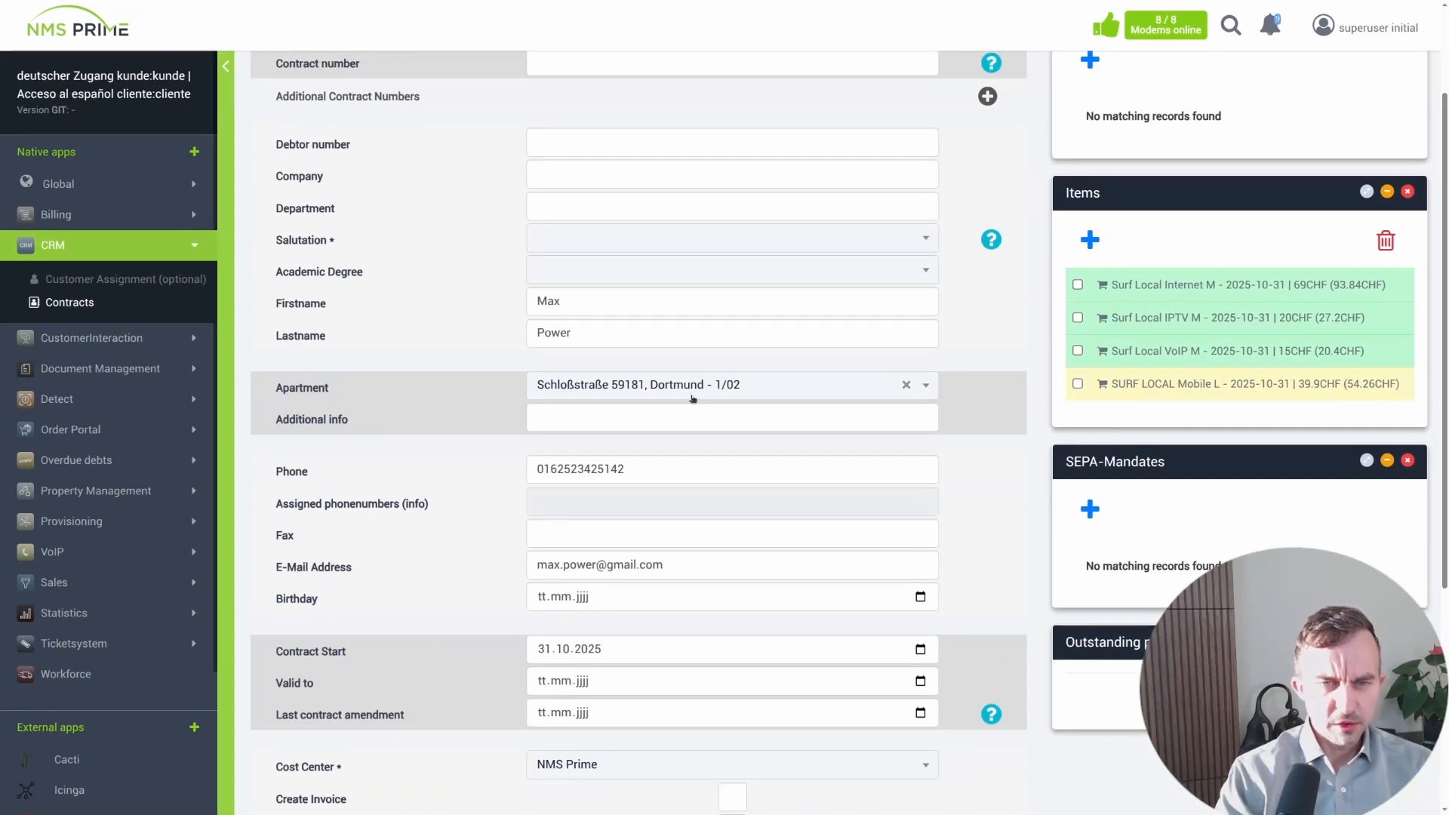
- Change the contract's apartment to Marktplatz 47432, Dresden - 0/95 by searching for "dre"
{"action": "left_click", "coordinate": [693, 398]}
{"action": "left_click", "coordinate": [692, 398]}
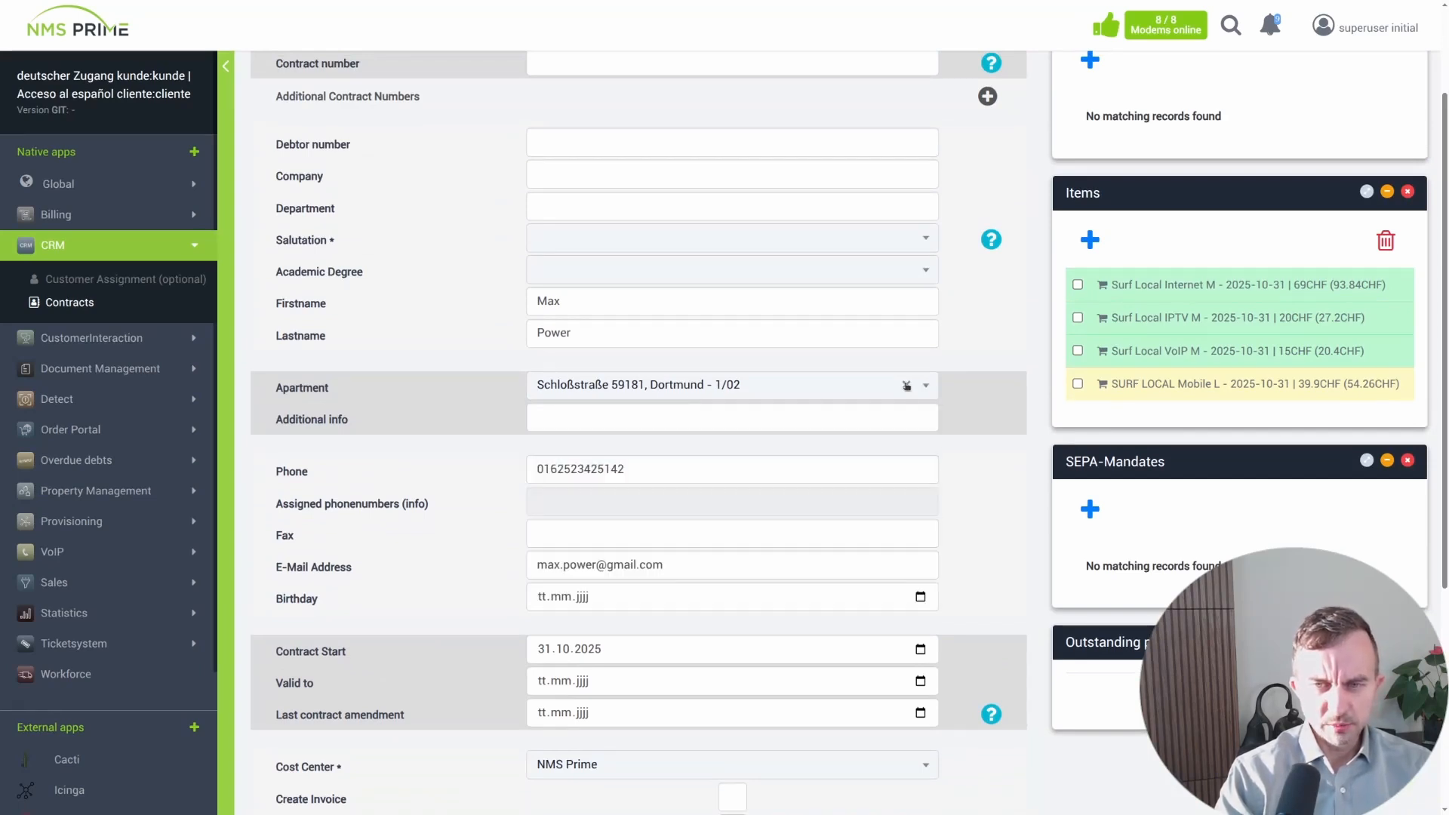
{"action": "left_click", "coordinate": [908, 386]}
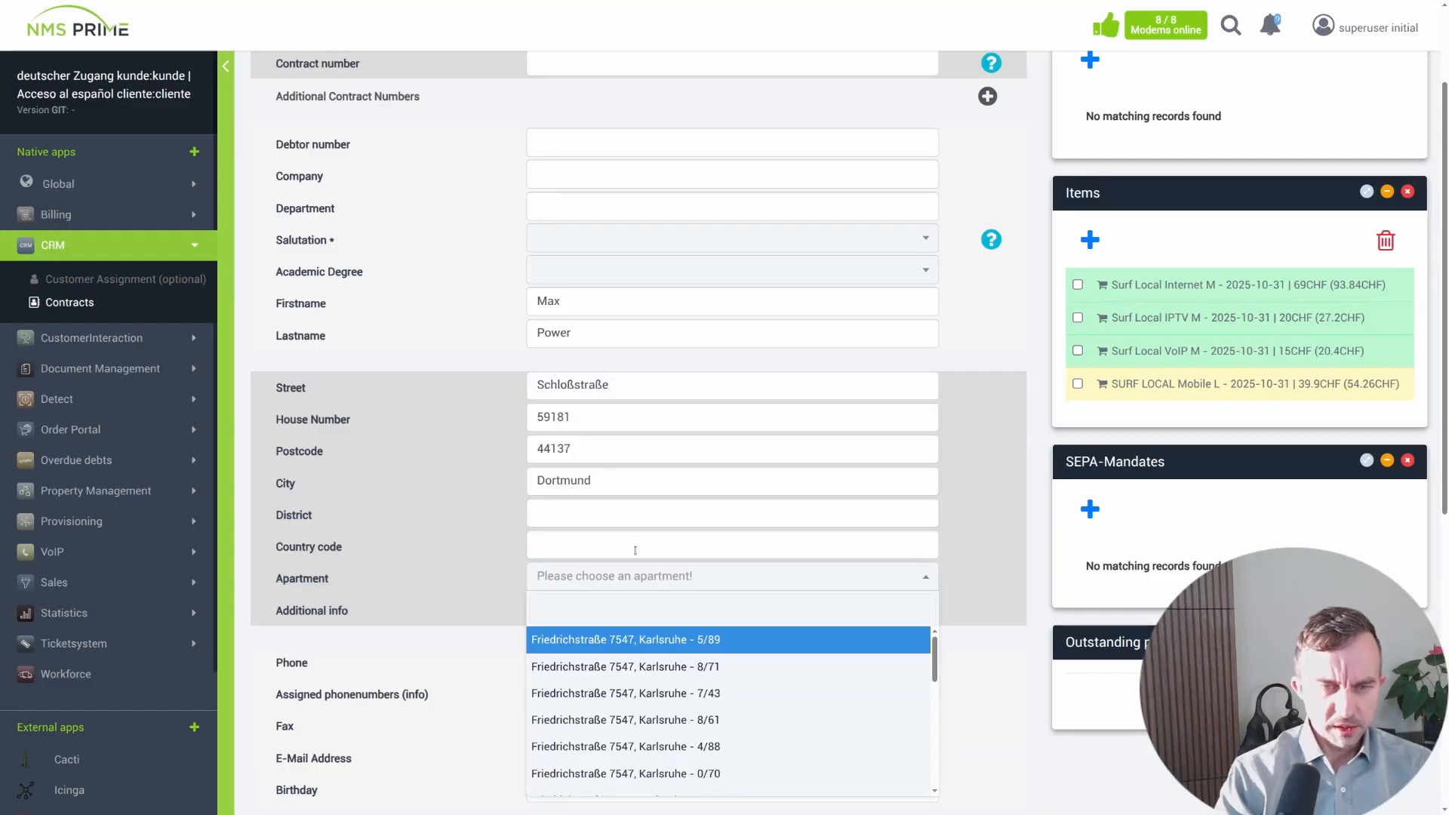
{"action": "scroll", "coordinate": [830, 679], "scroll_direction": "down", "scroll_amount": 5}
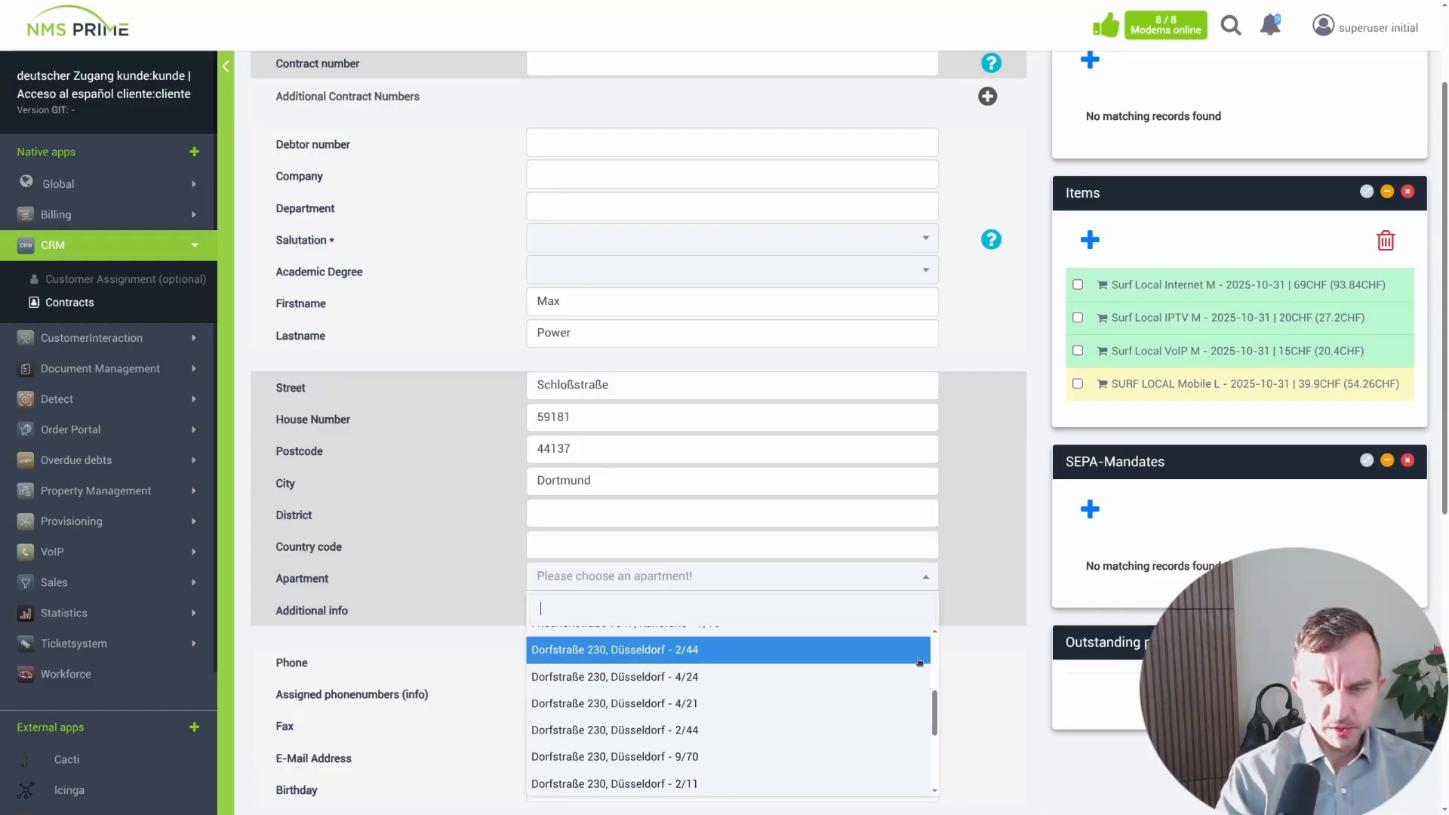
{"action": "scroll", "coordinate": [652, 529], "scroll_direction": "down", "scroll_amount": 2}
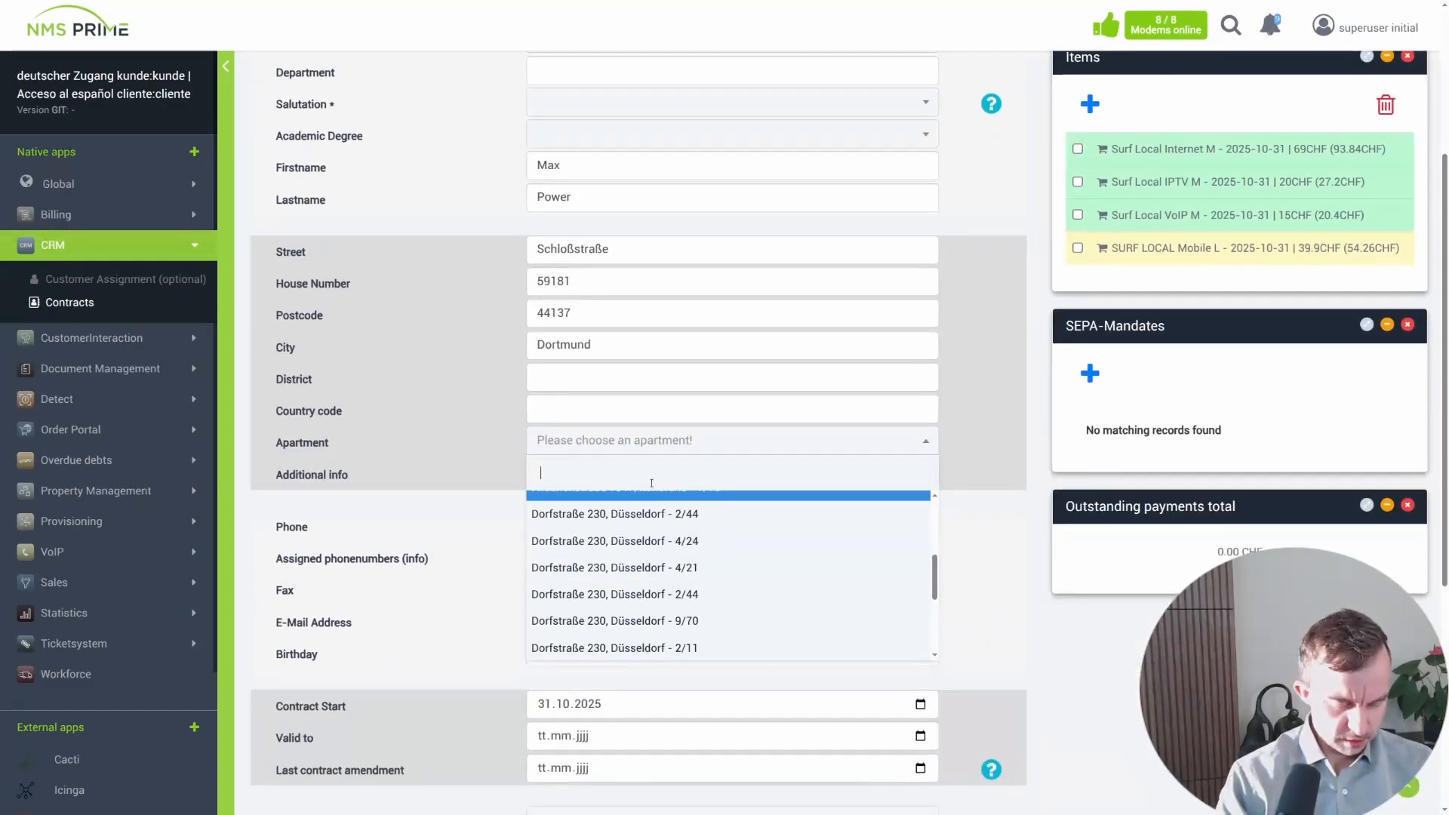
{"action": "type", "text": "dre"}
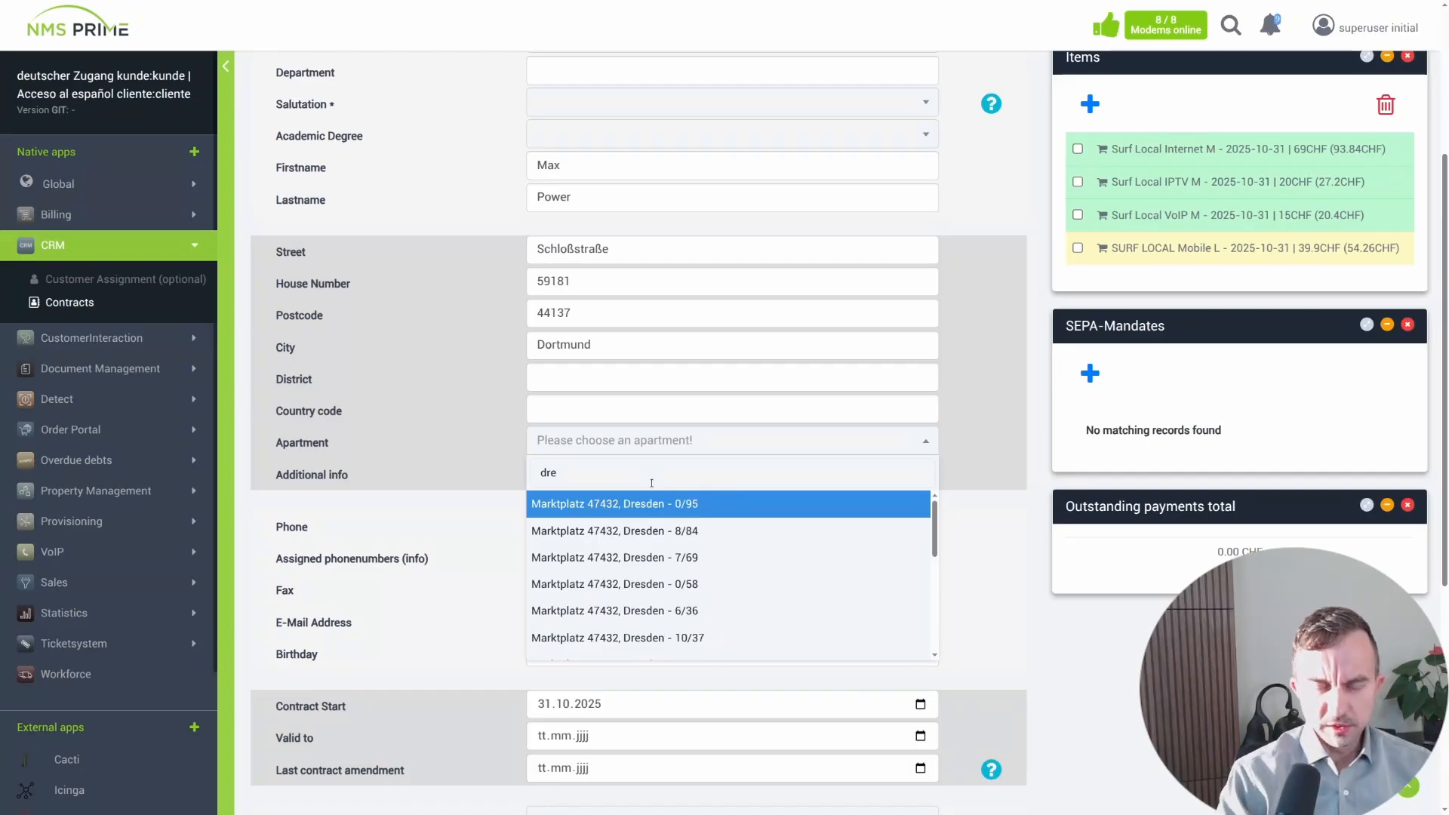
{"action": "key", "text": "Return"}
{"action": "scroll", "coordinate": [992, 516], "scroll_direction": "up", "scroll_amount": 4}
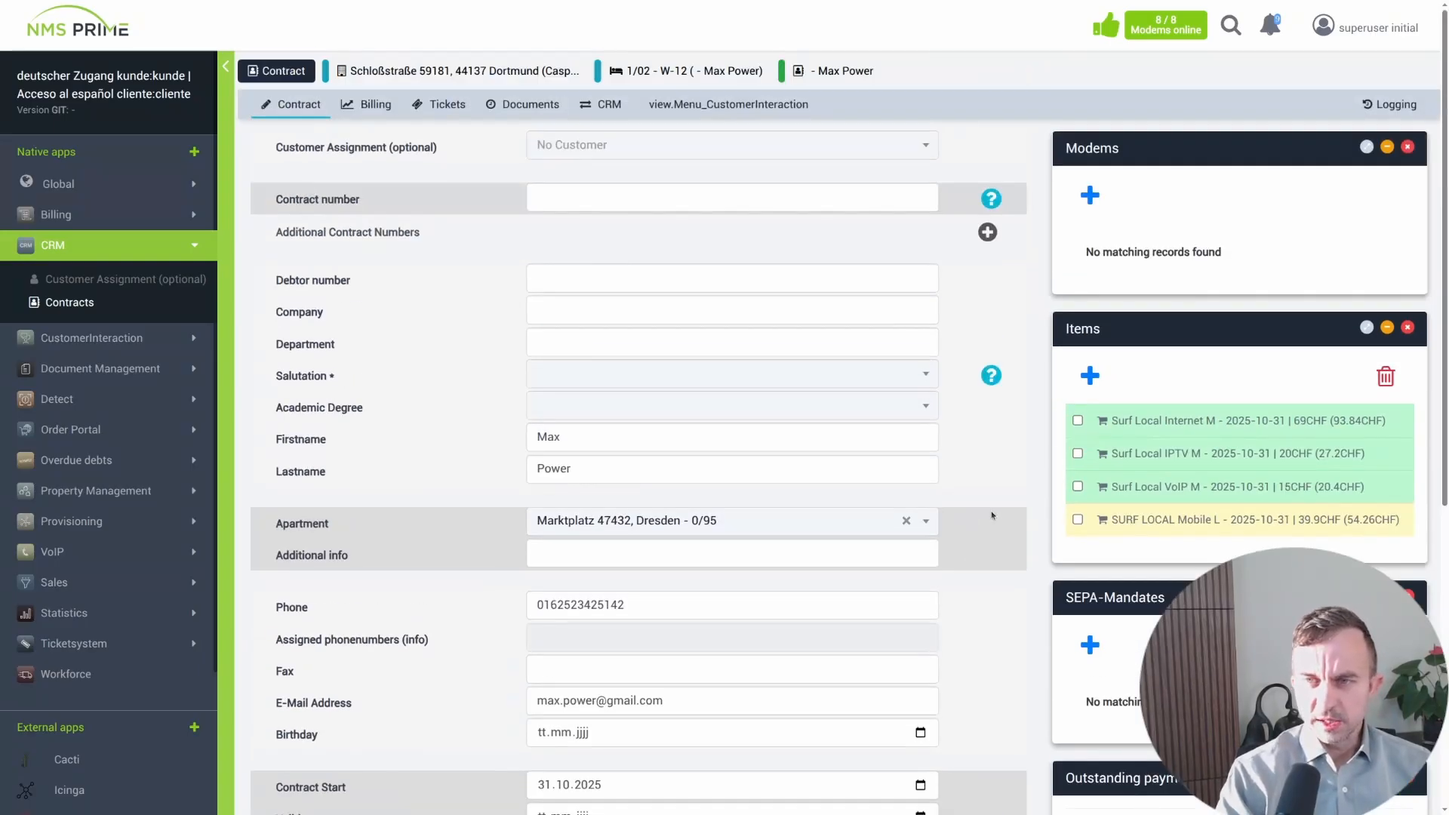
- Start adding a modem to the contract and set its configfile to Base (18)
{"action": "left_click", "coordinate": [1104, 204]}
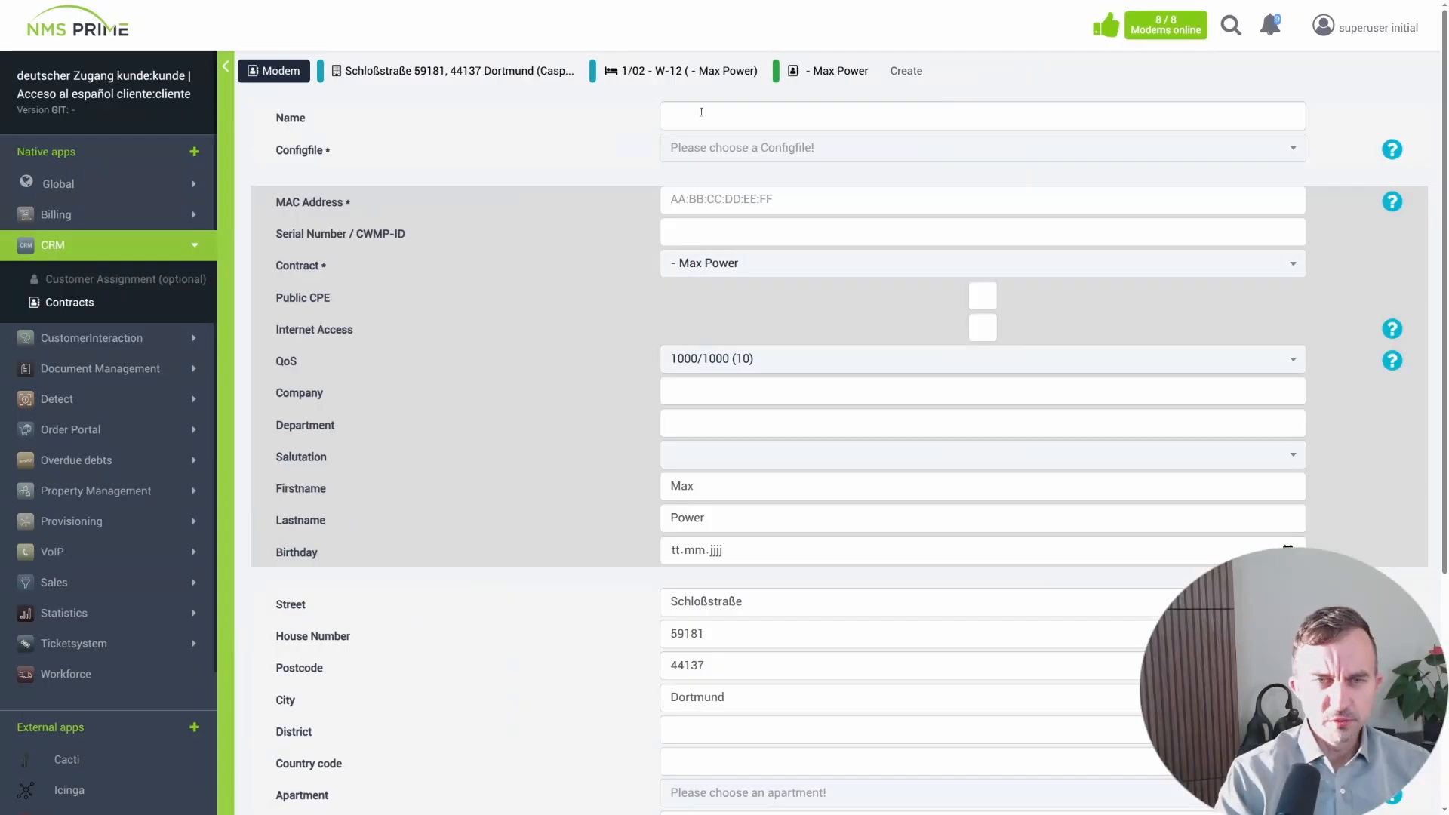
{"action": "left_click", "coordinate": [730, 148]}
{"action": "left_click", "coordinate": [745, 265]}
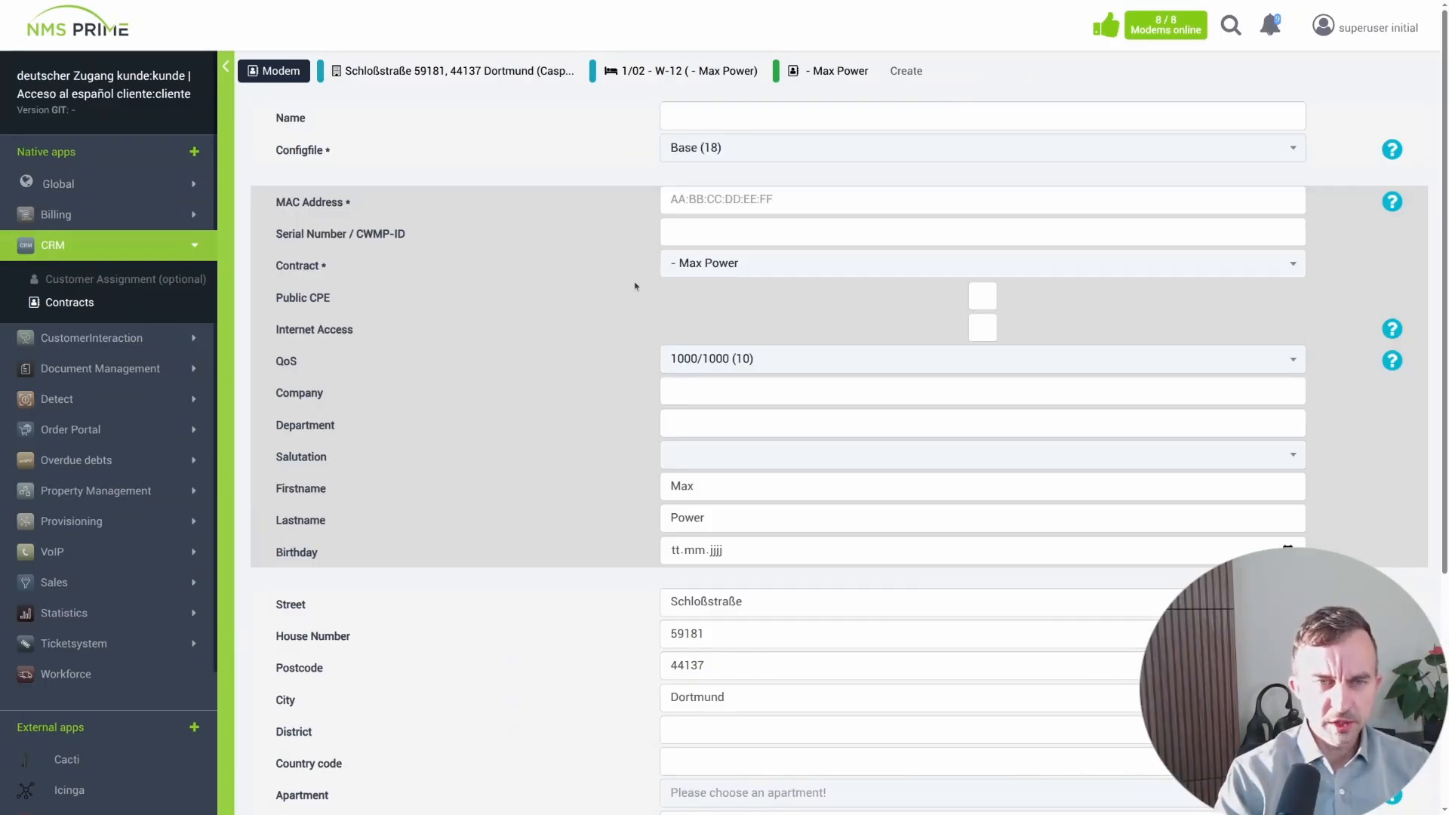
{"action": "scroll", "coordinate": [516, 409], "scroll_direction": "down", "scroll_amount": 2}
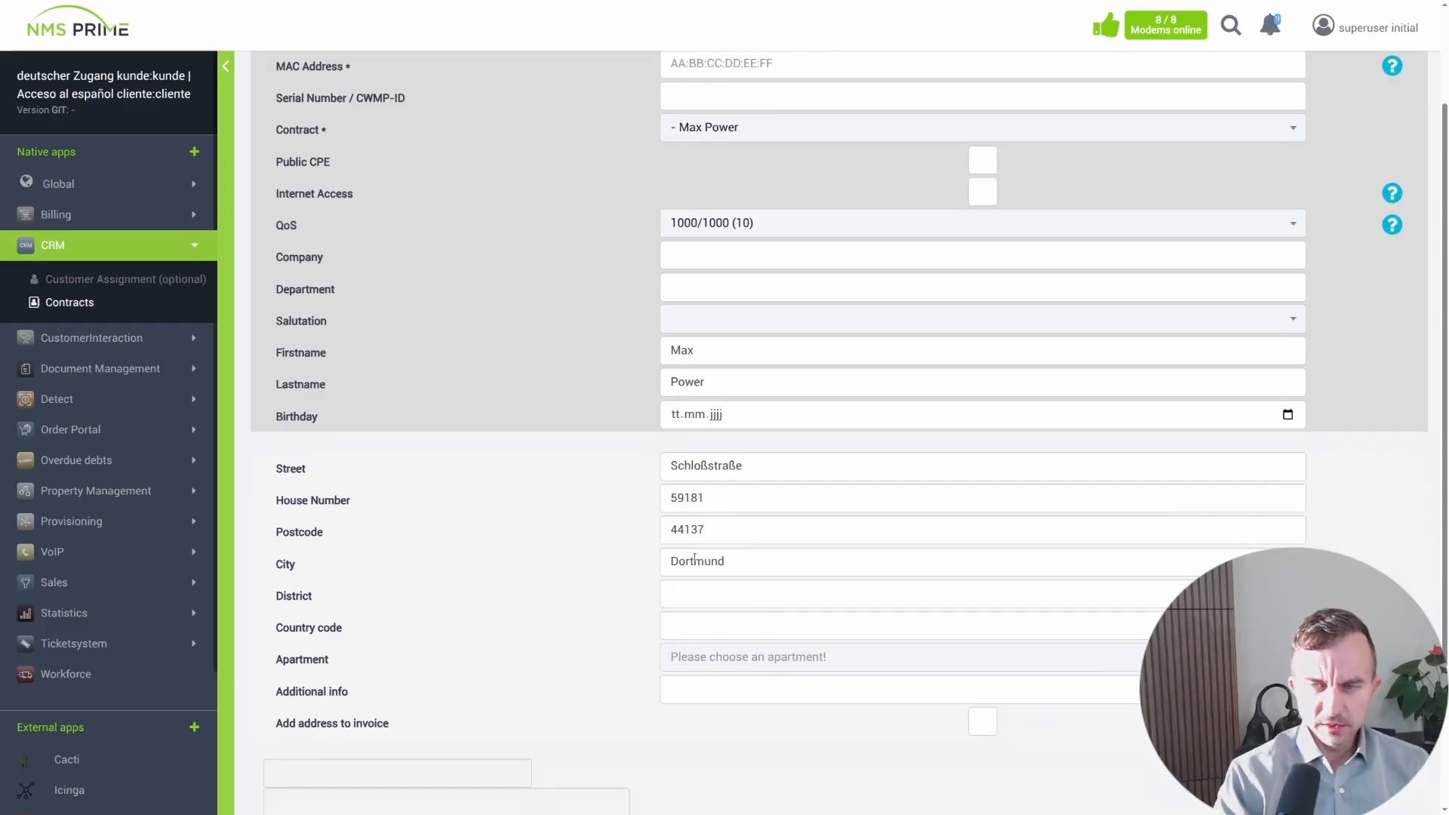
{"action": "left_click", "coordinate": [766, 660]}
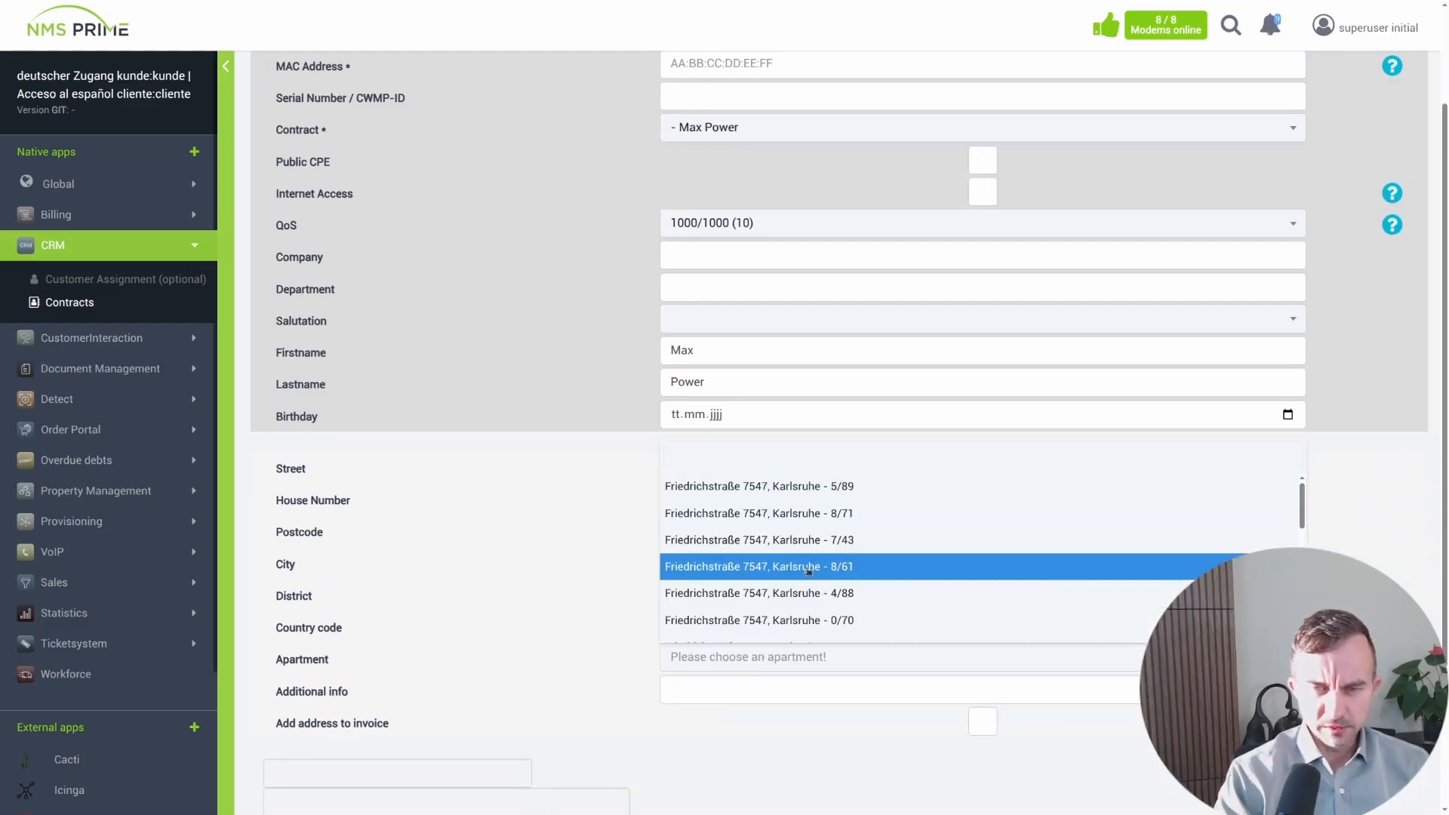
{"action": "left_click", "coordinate": [557, 585]}
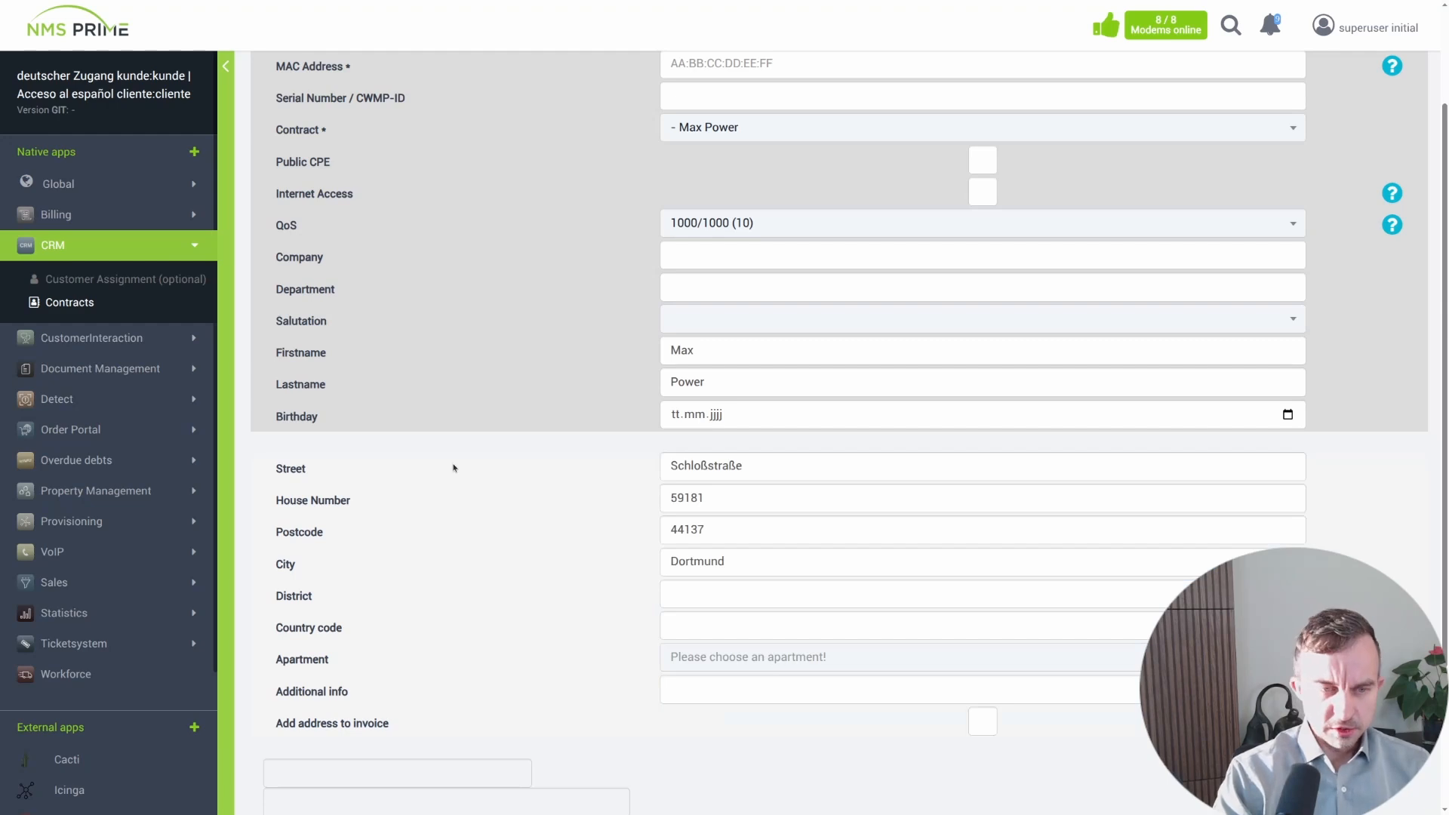
- Switch to the other NMS Prime browser tab and browse its Übergabepunkte and Liegenschaften lists
{"action": "key", "text": "ctrl+Tab"}
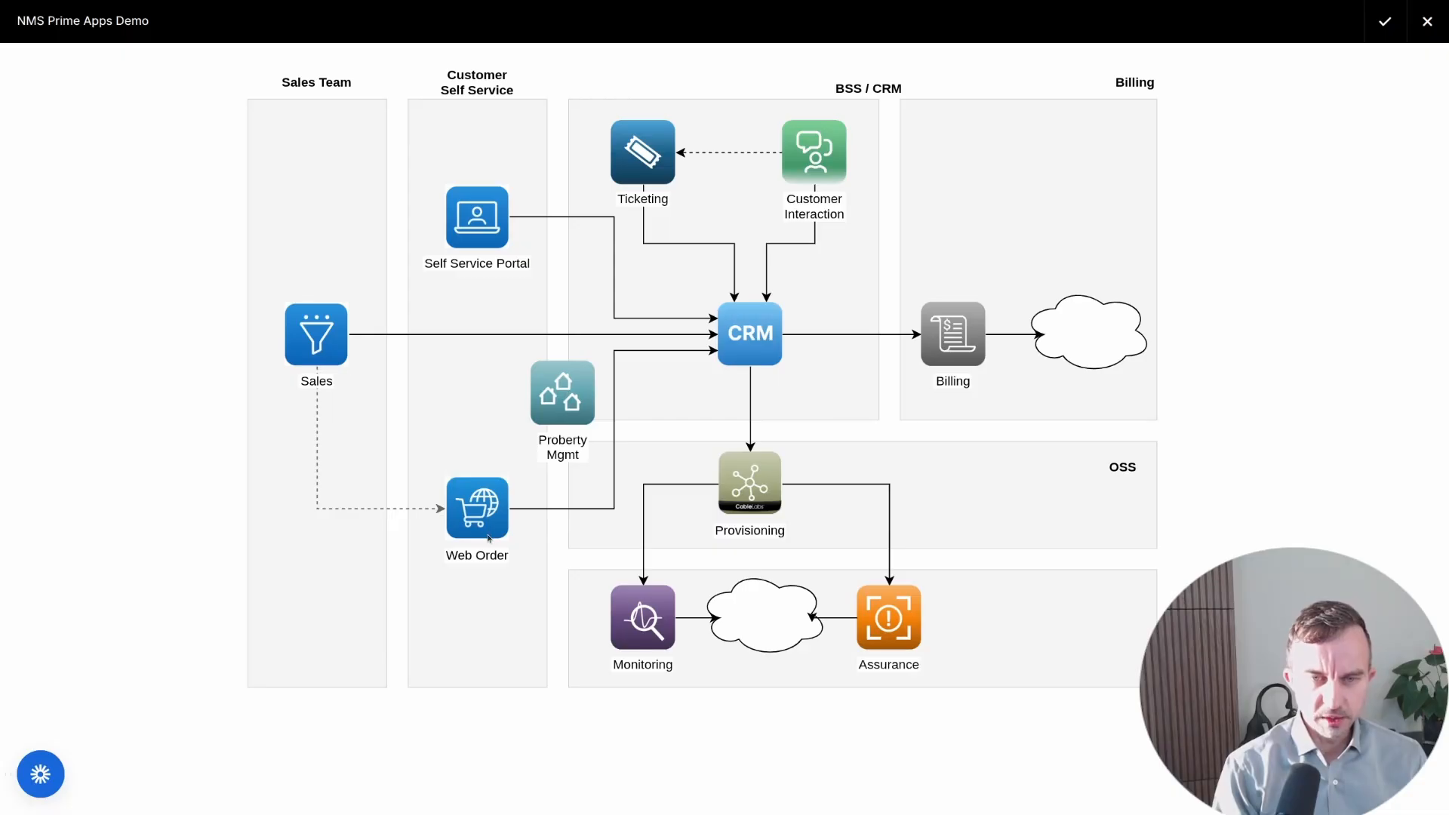
{"action": "key", "text": "Escape"}
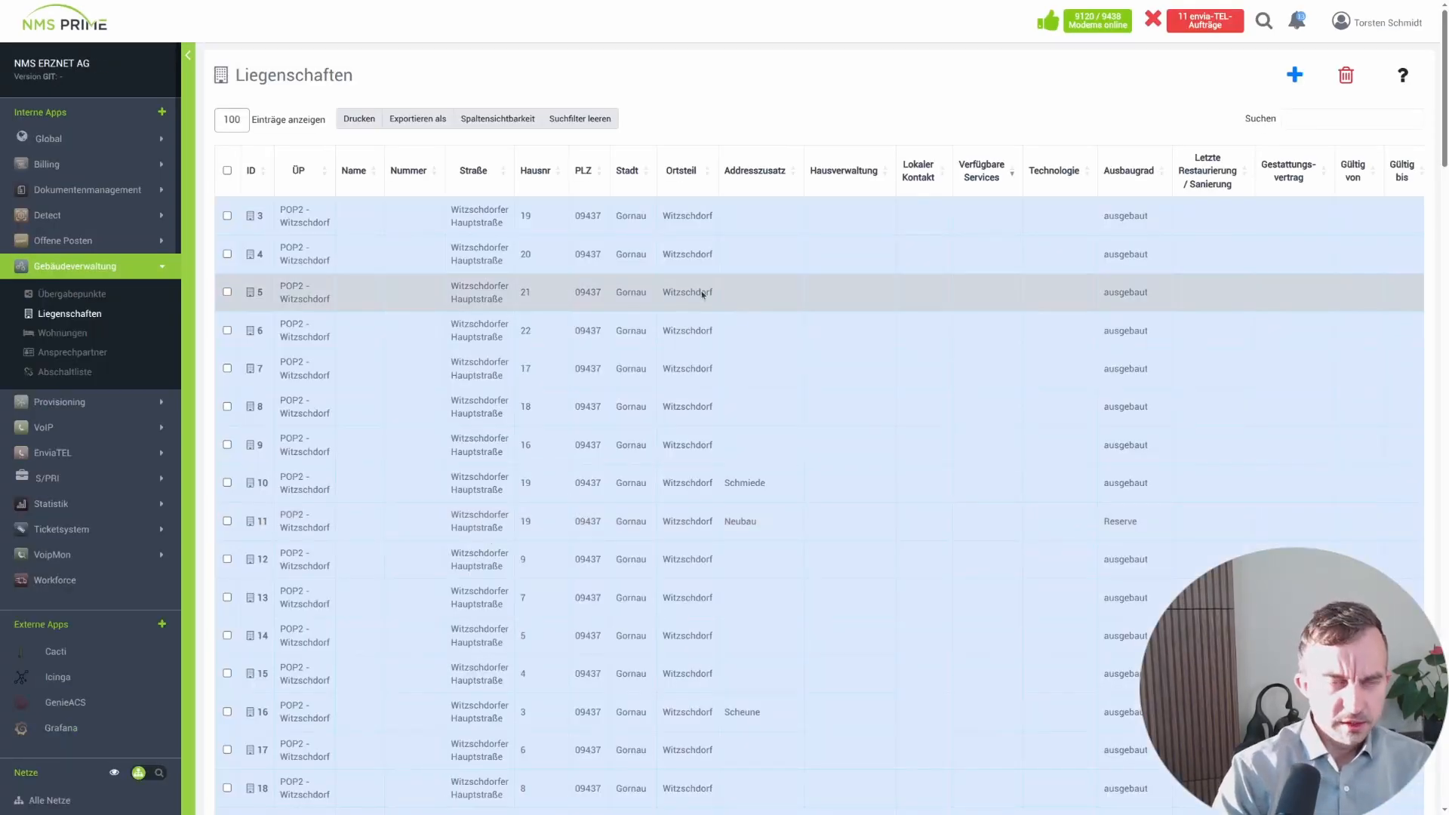
{"action": "left_click", "coordinate": [65, 294]}
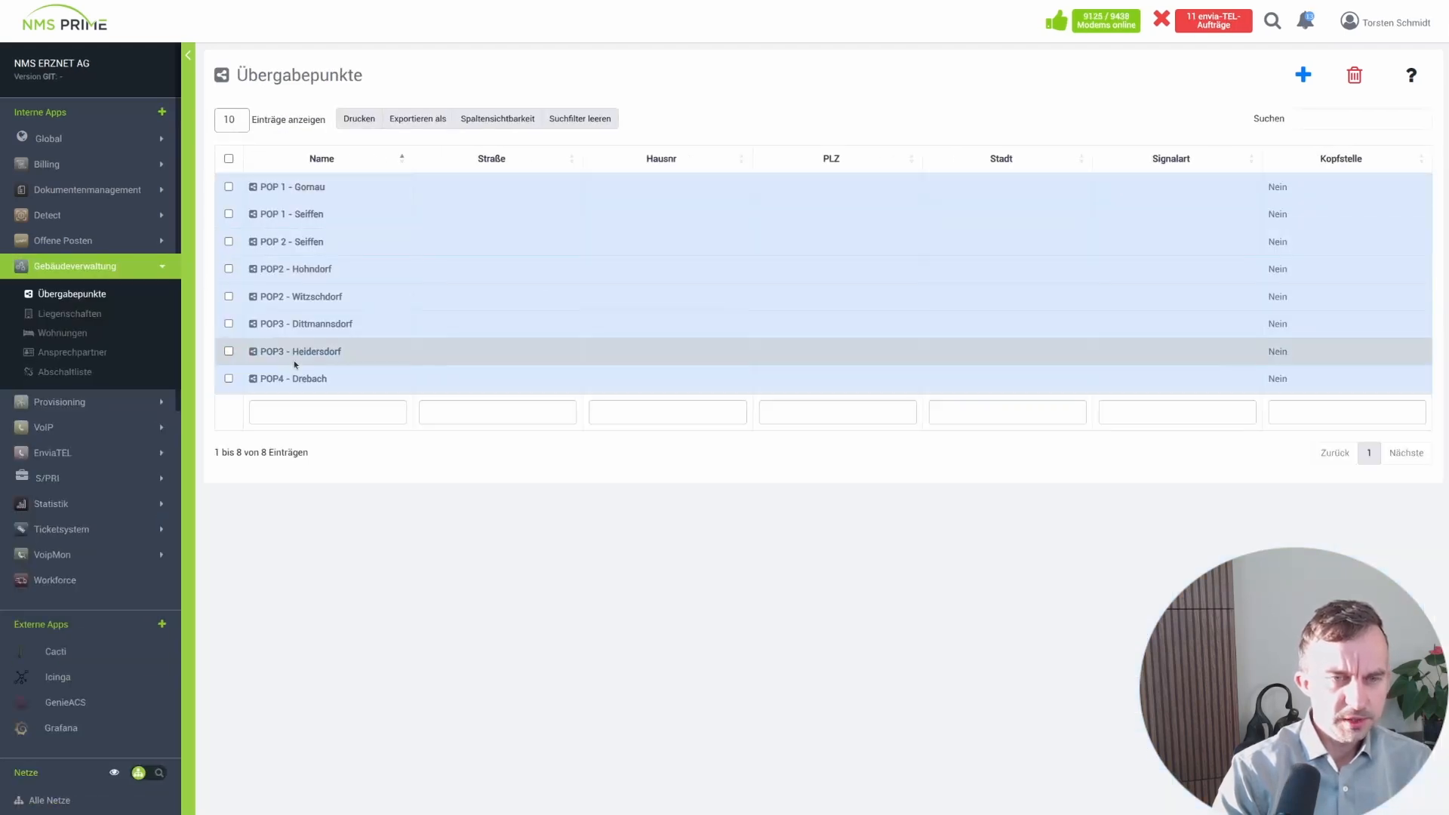
{"action": "left_click", "coordinate": [69, 314]}
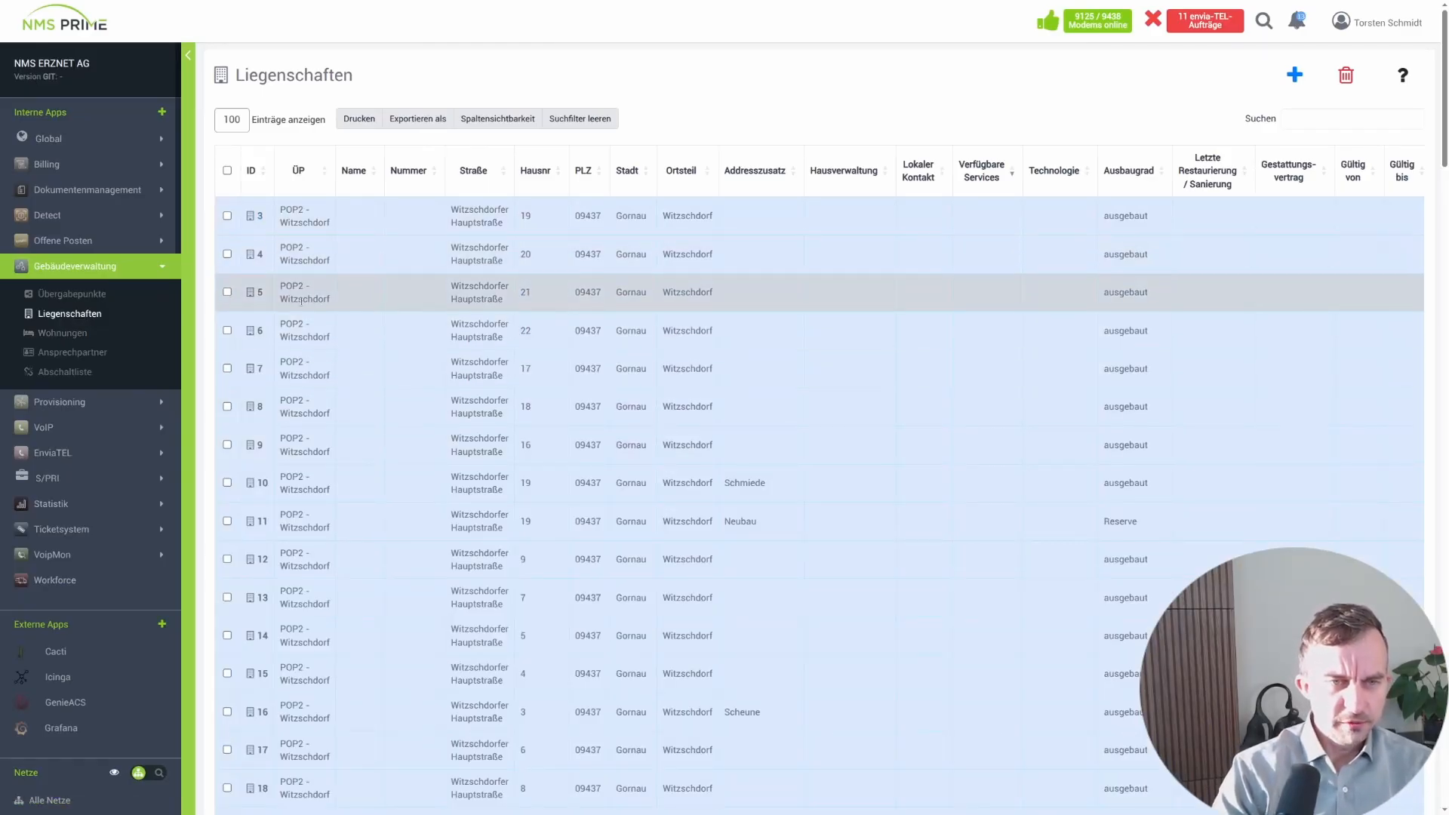
{"action": "left_click", "coordinate": [258, 293]}
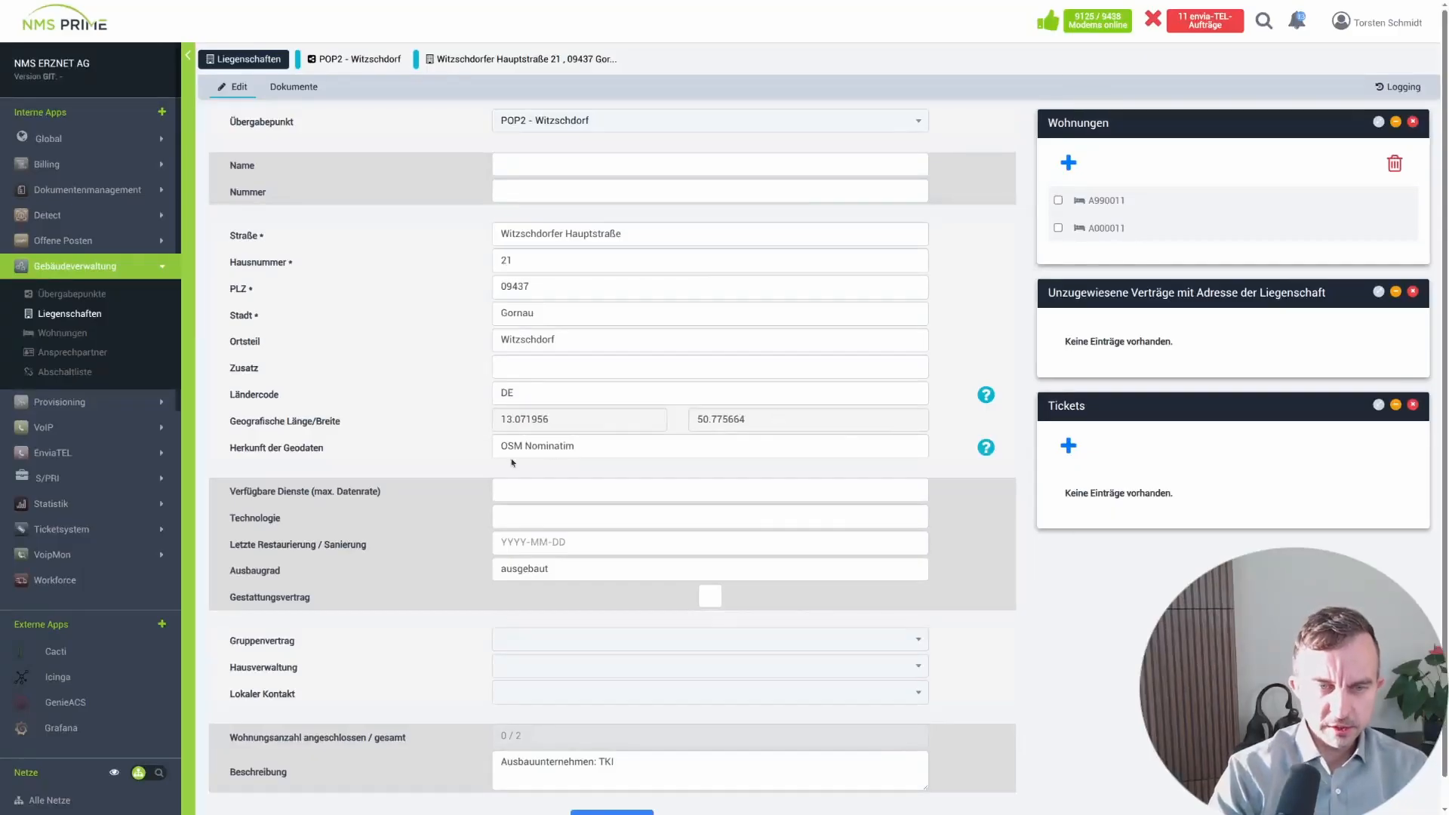
{"action": "scroll", "coordinate": [391, 452], "scroll_direction": "down", "scroll_amount": 1}
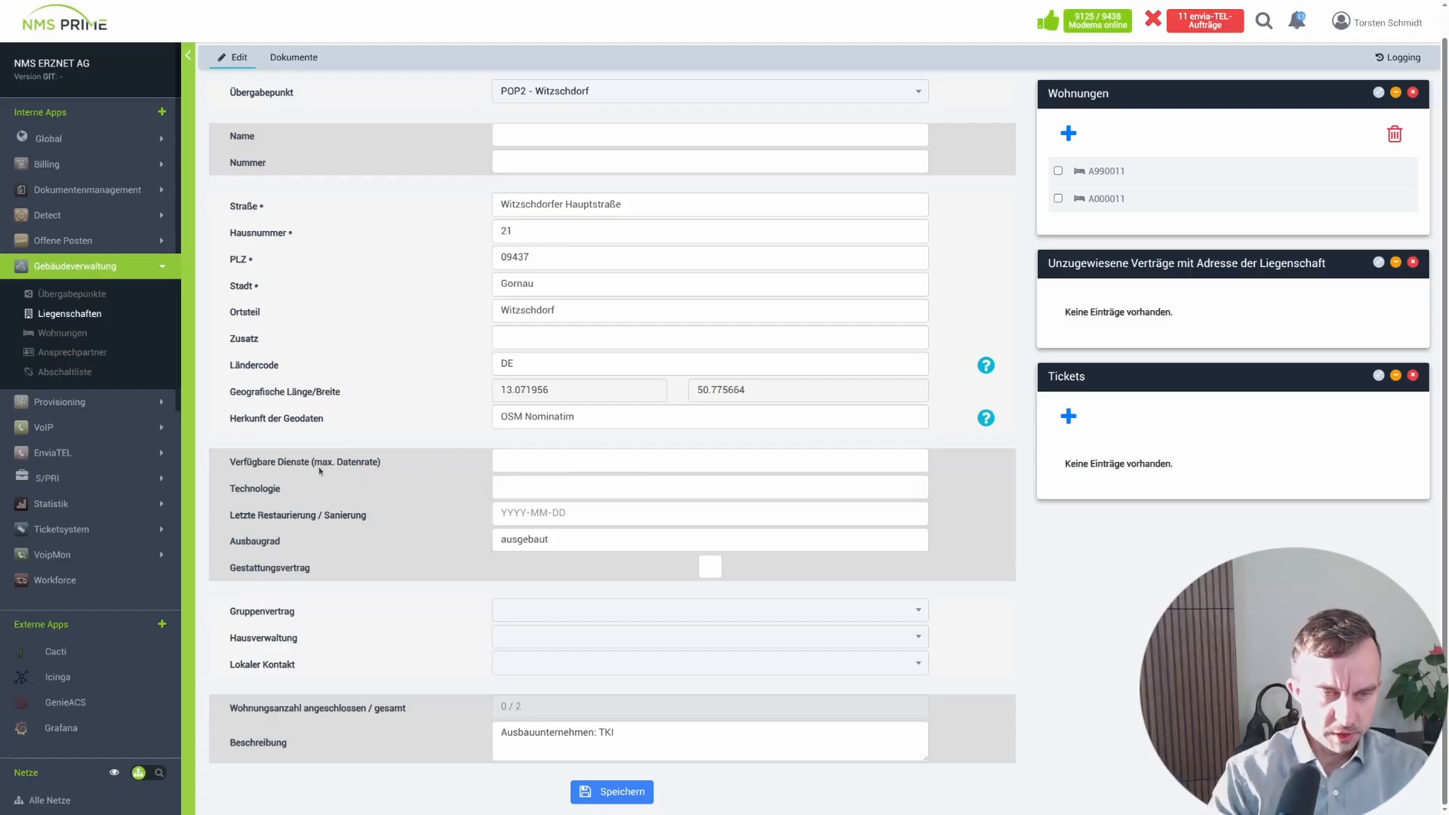
{"action": "left_click", "coordinate": [1111, 172]}
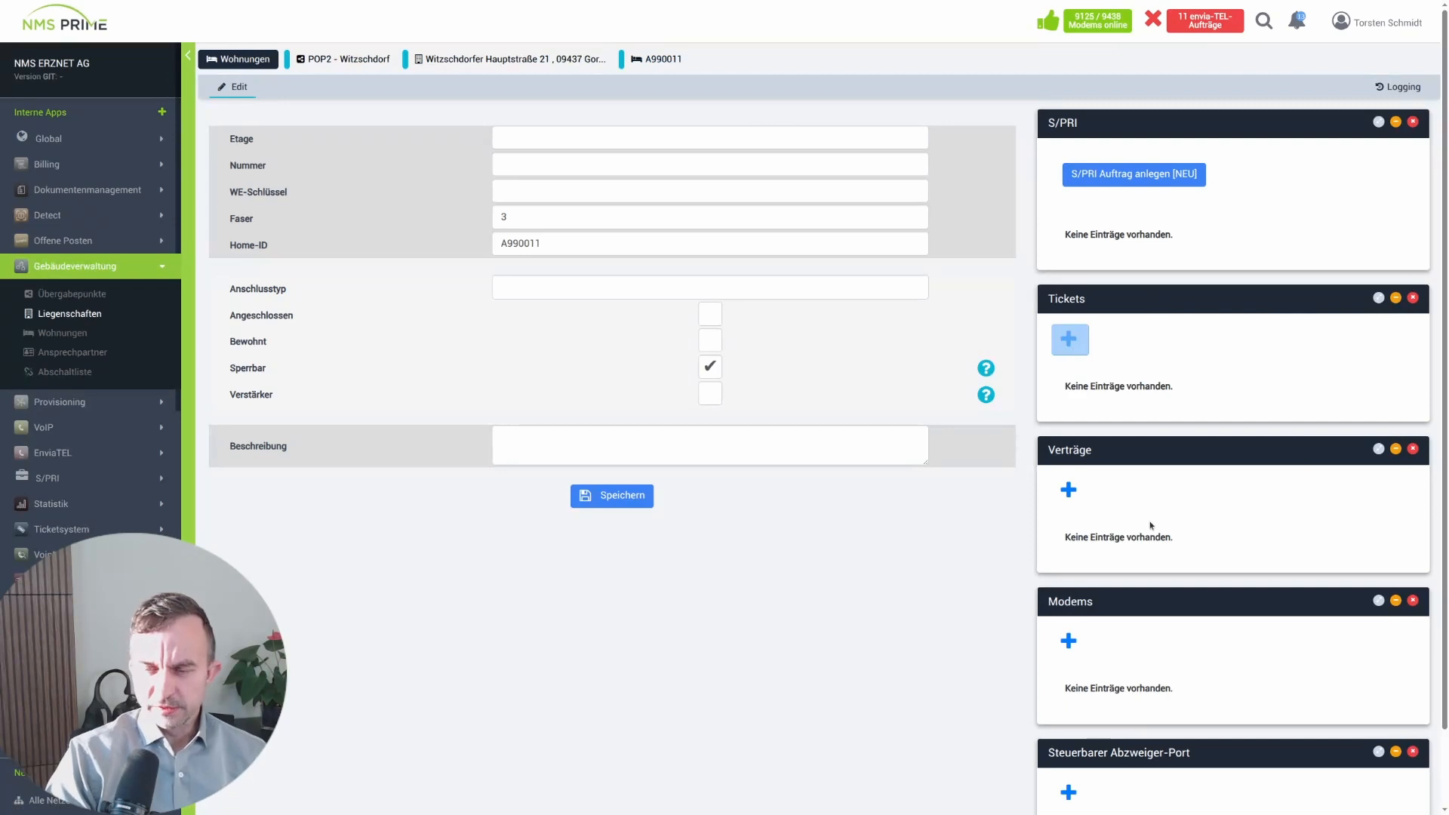
{"action": "scroll", "coordinate": [1179, 510], "scroll_direction": "down", "scroll_amount": 1}
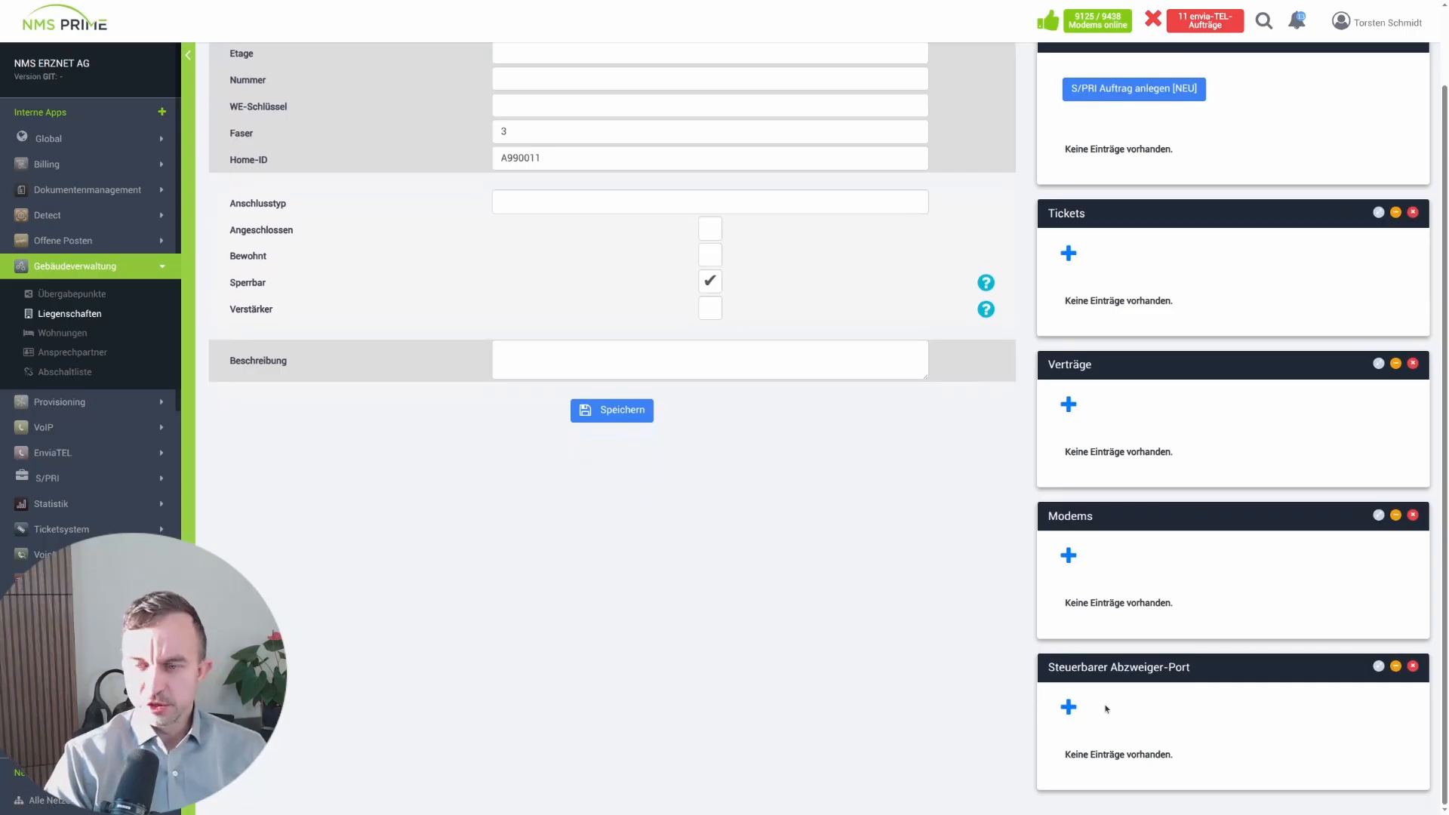
{"action": "scroll", "coordinate": [1141, 586], "scroll_direction": "up", "scroll_amount": 1}
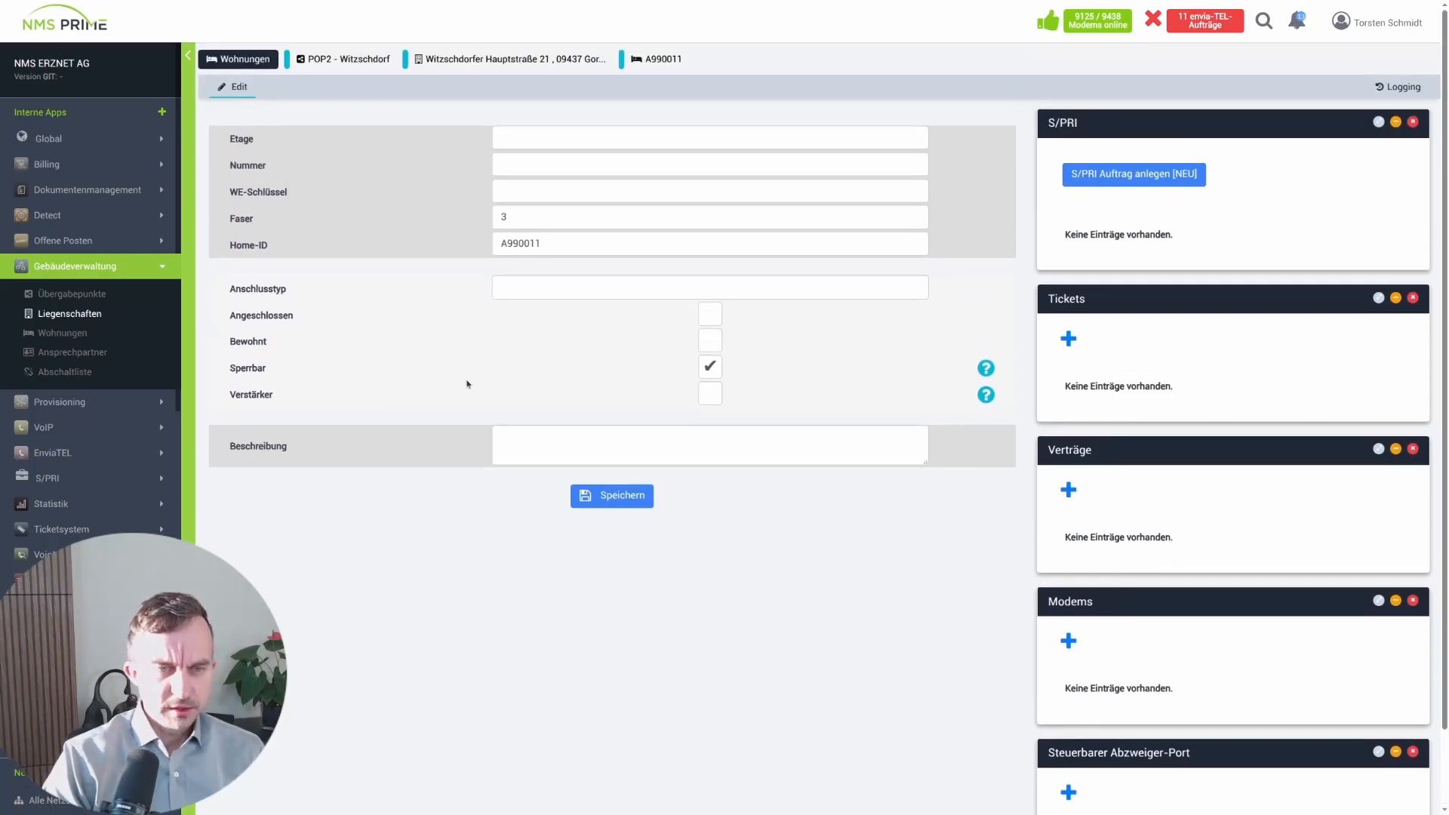